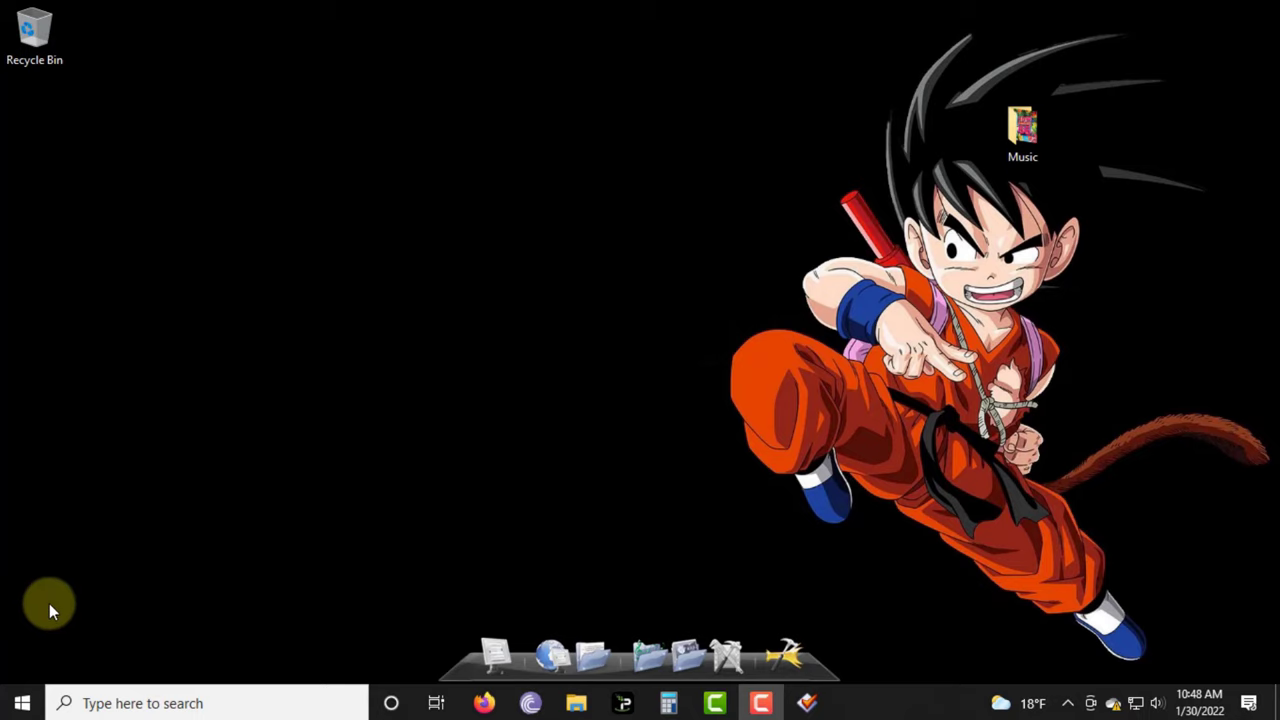
Launch MusicBrainz Picard, open the desktop Music folder and place its window beside Picard
click(22, 703)
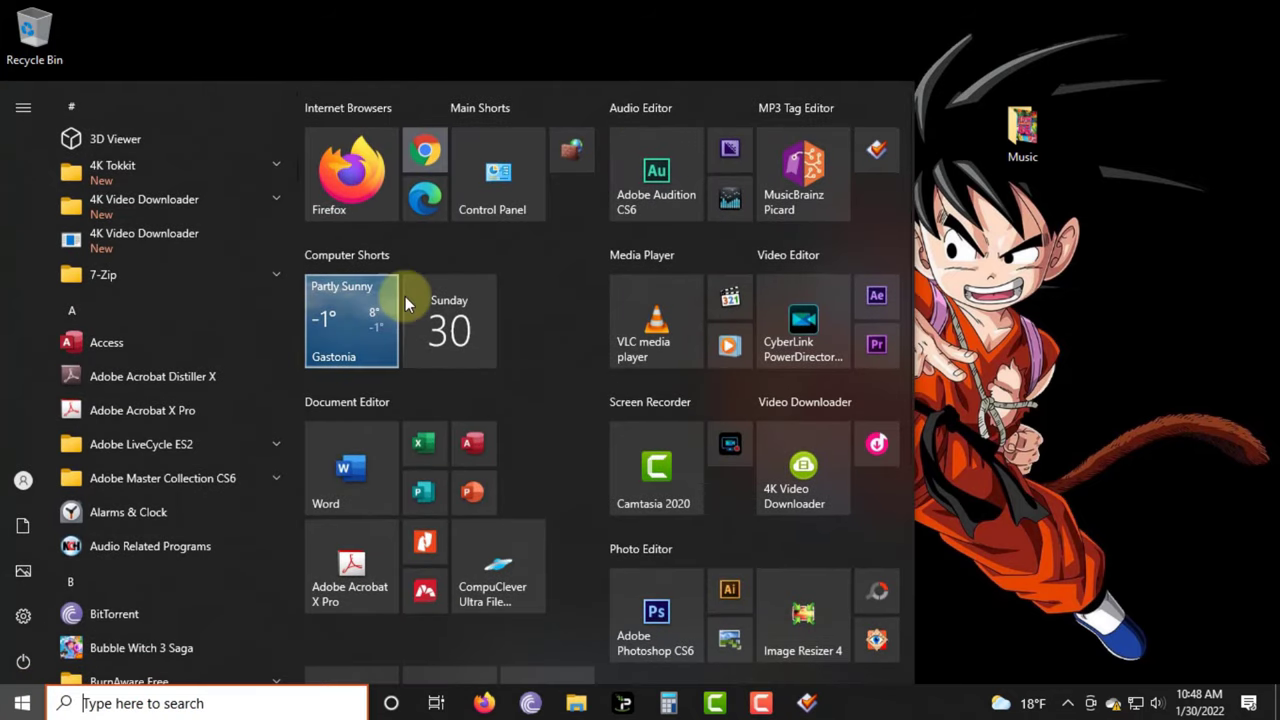
click(794, 193)
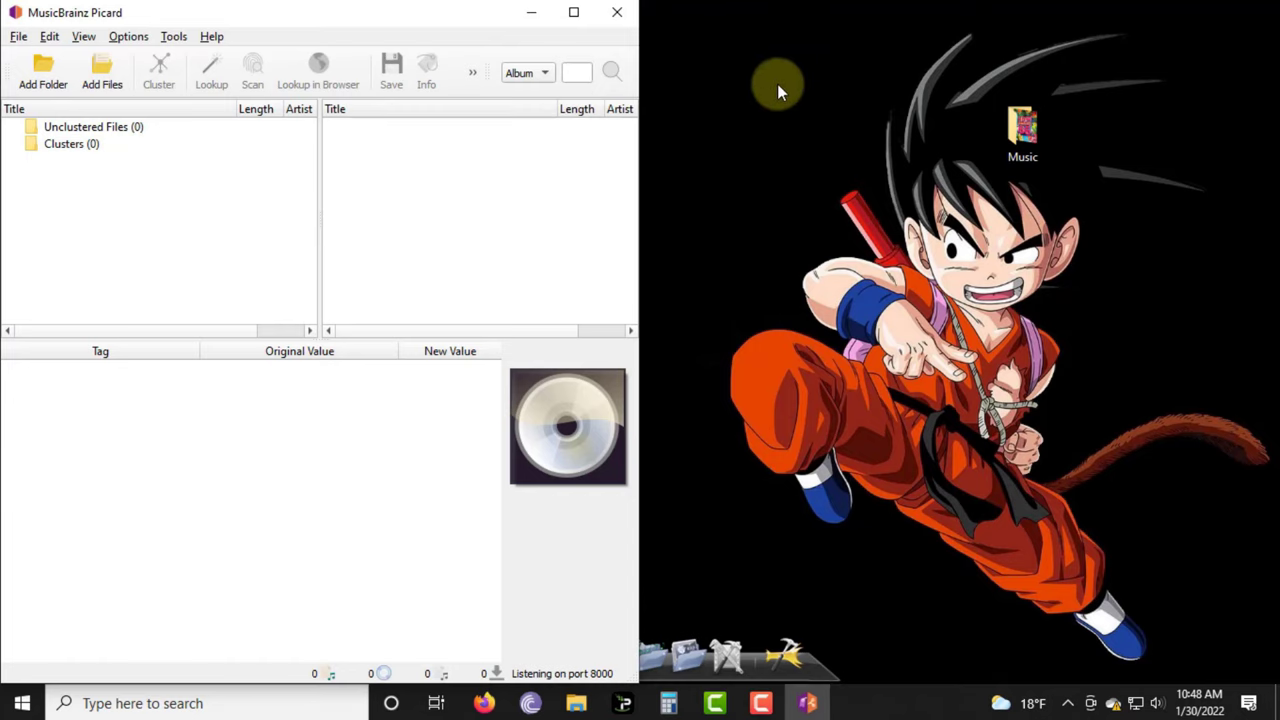
double_click(1027, 156)
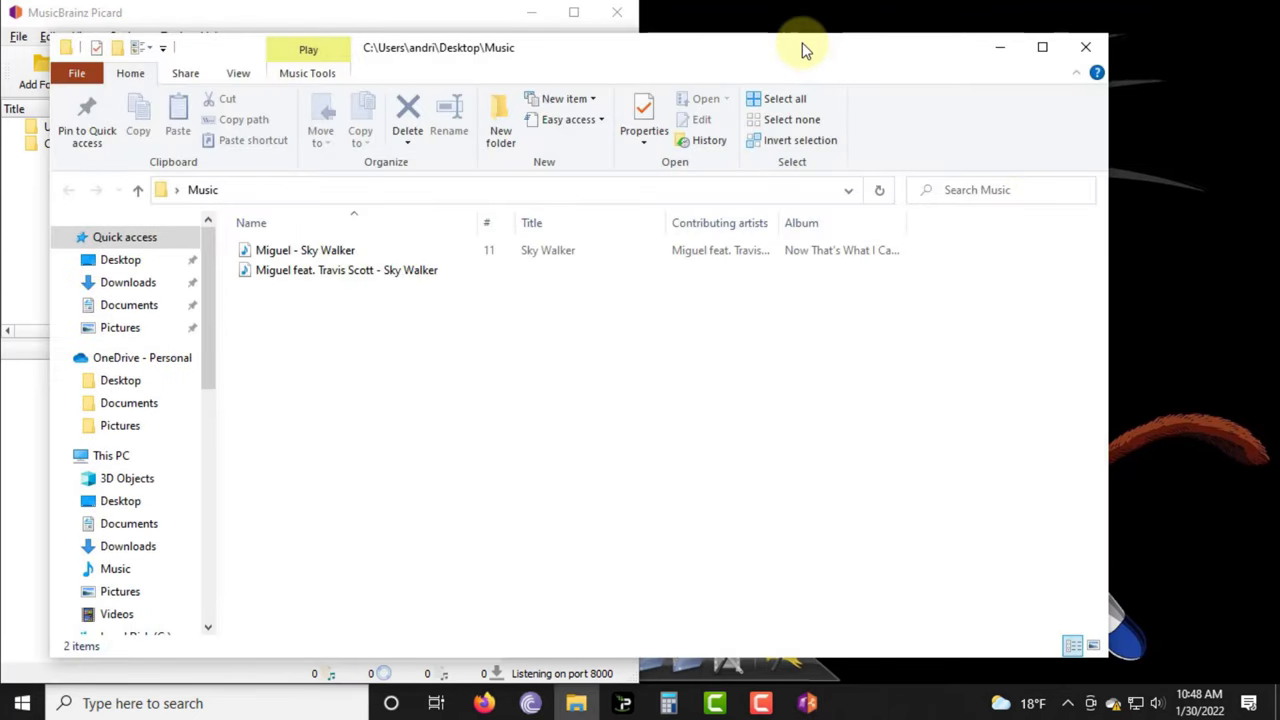
drag(806, 50, 848, 47)
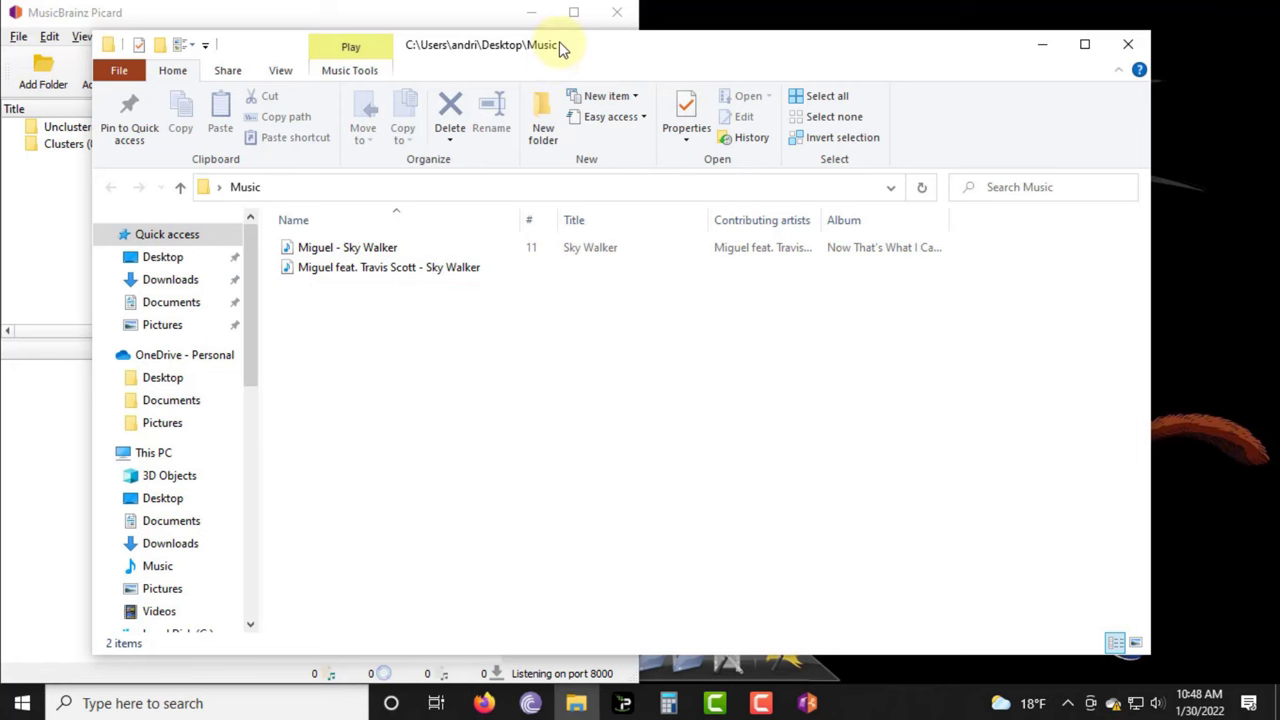
drag(559, 41, 1131, 75)
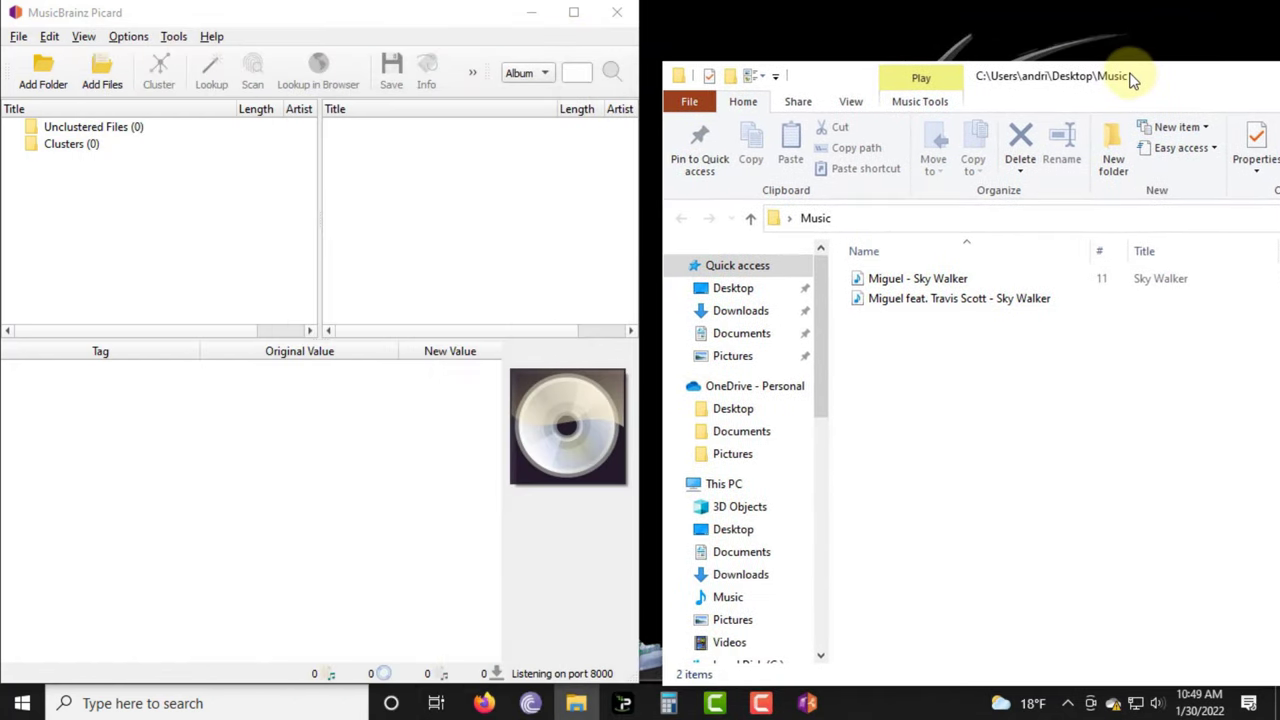
Add the "Miguel feat. Travis Scott - Sky Walker" file from the Music folder to MusicBrainz Picard and scan it for a match
click(915, 299)
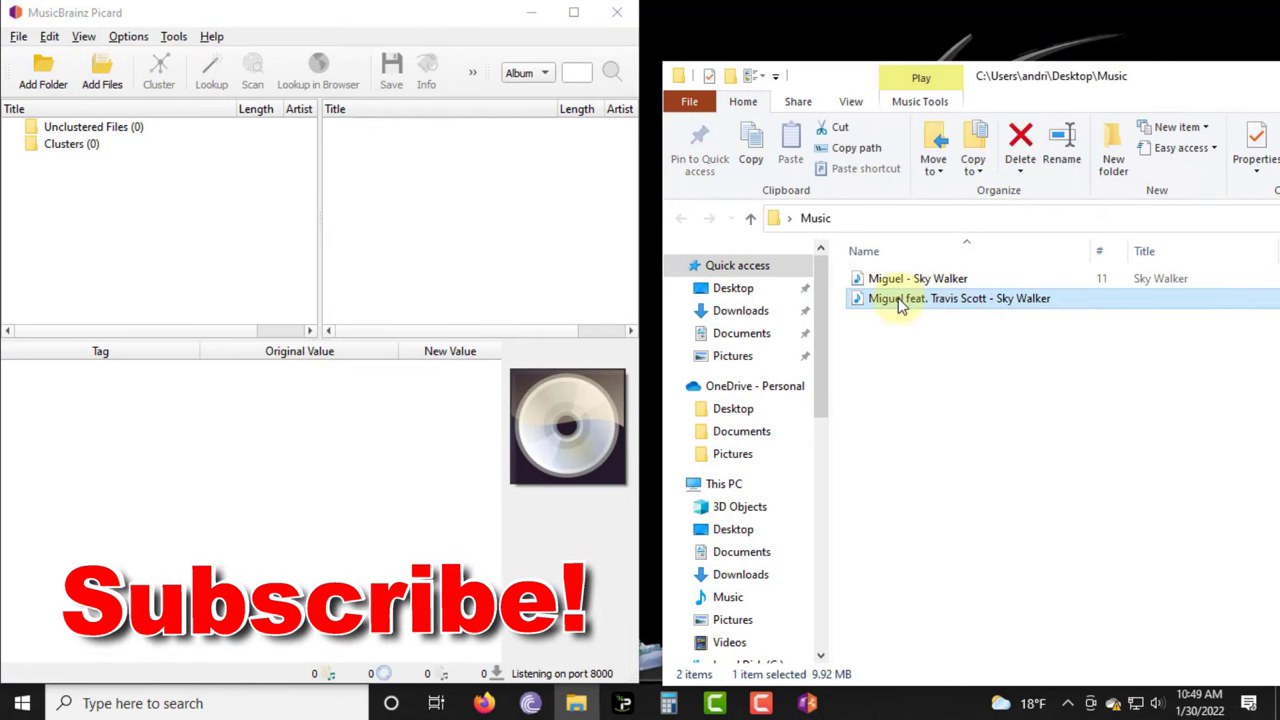
drag(922, 303, 197, 207)
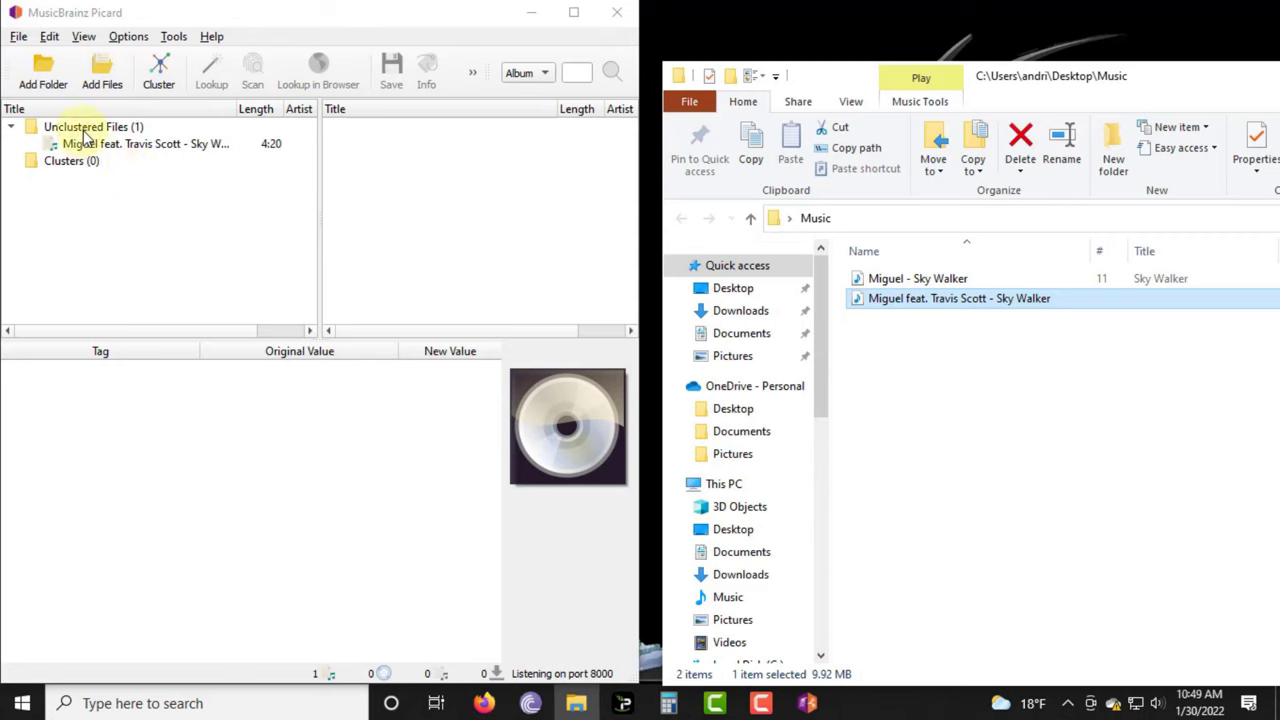
click(148, 150)
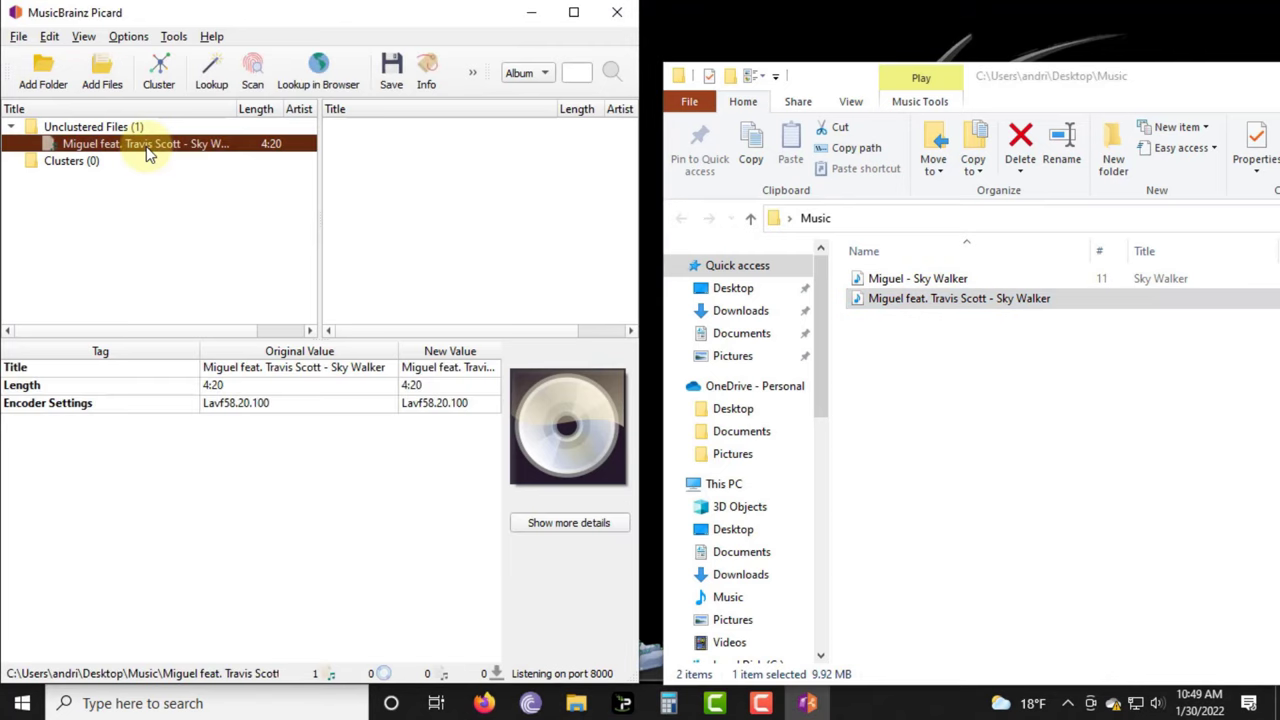
click(255, 85)
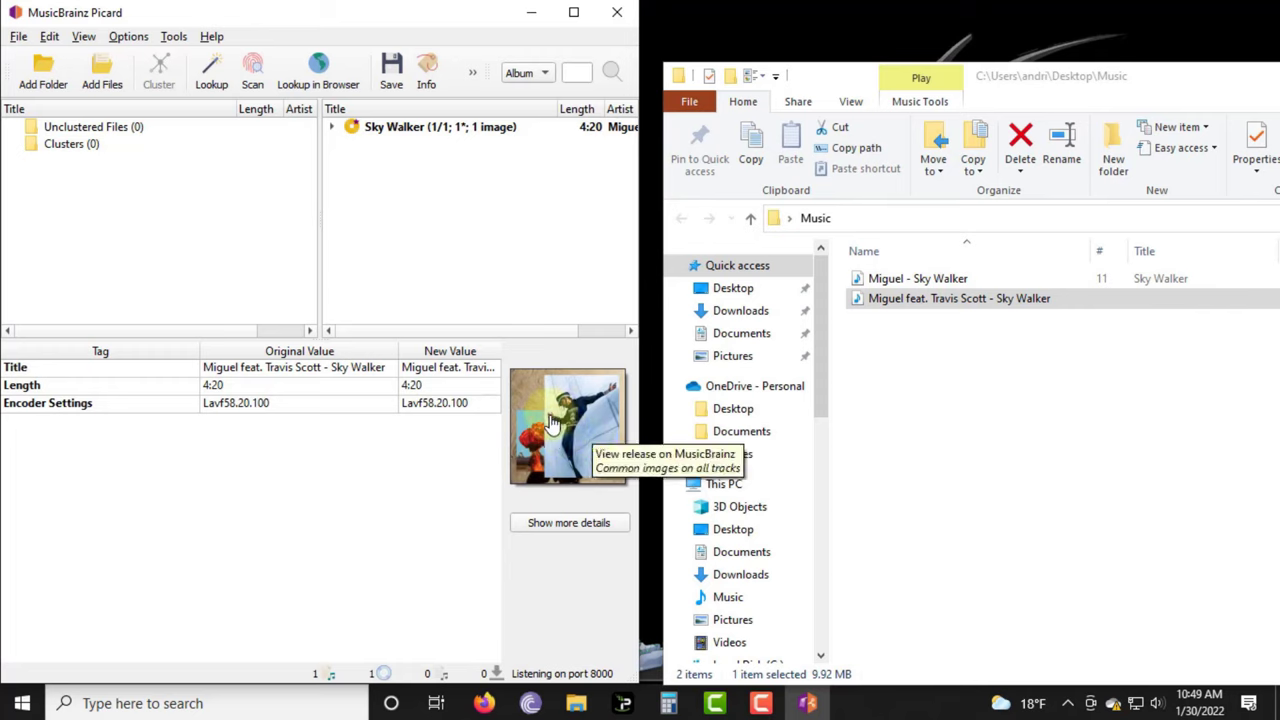
Expand the matched Sky Walker album, maximize the Picard window and review the proposed tags of track 01
click(331, 127)
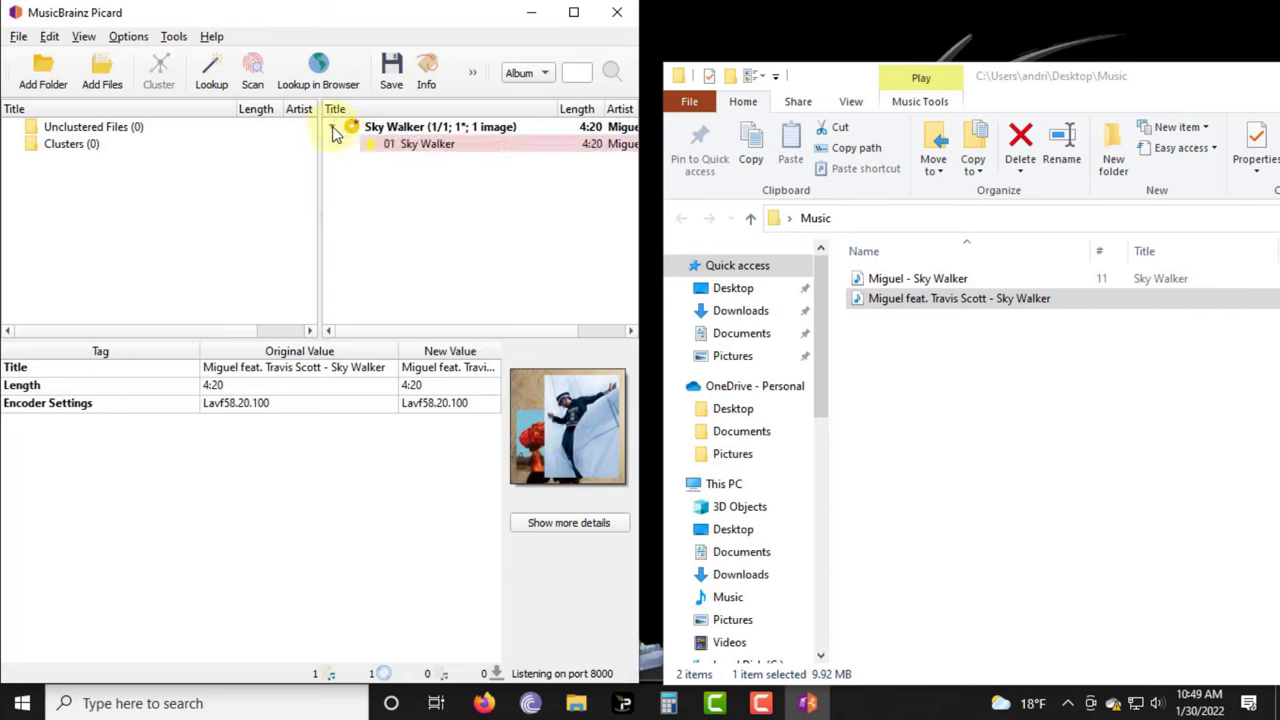
click(574, 12)
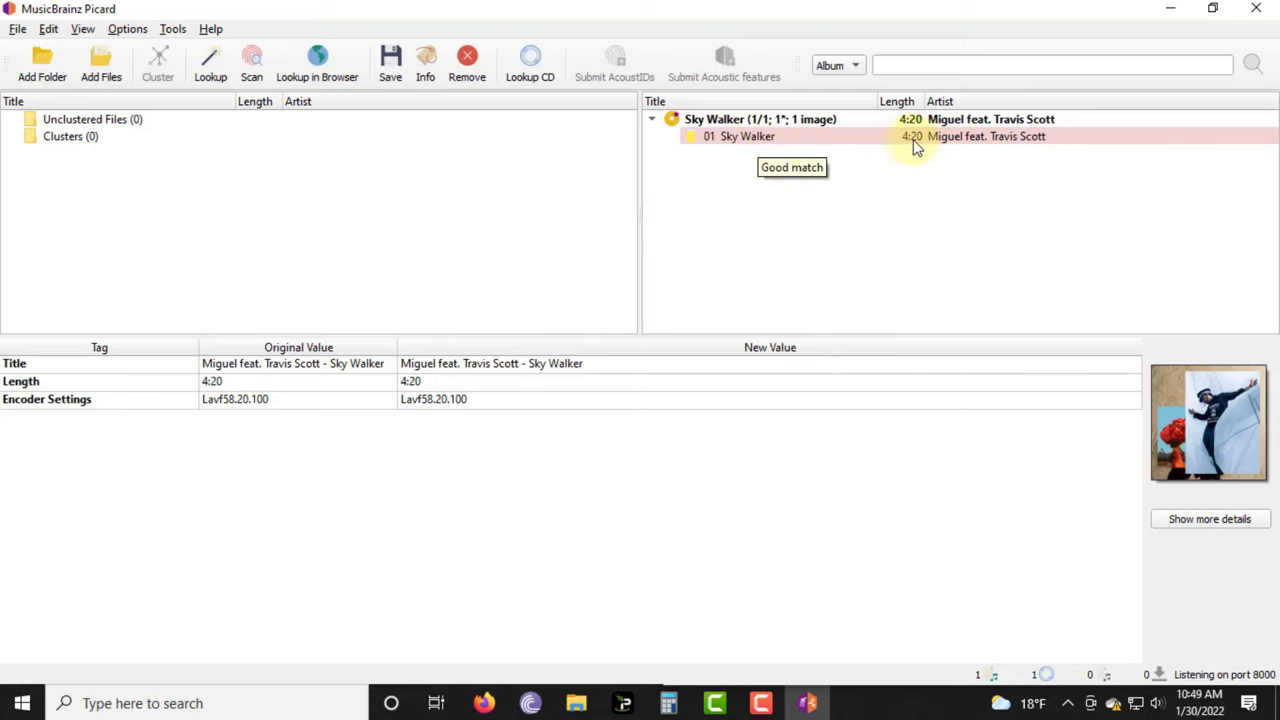
click(745, 140)
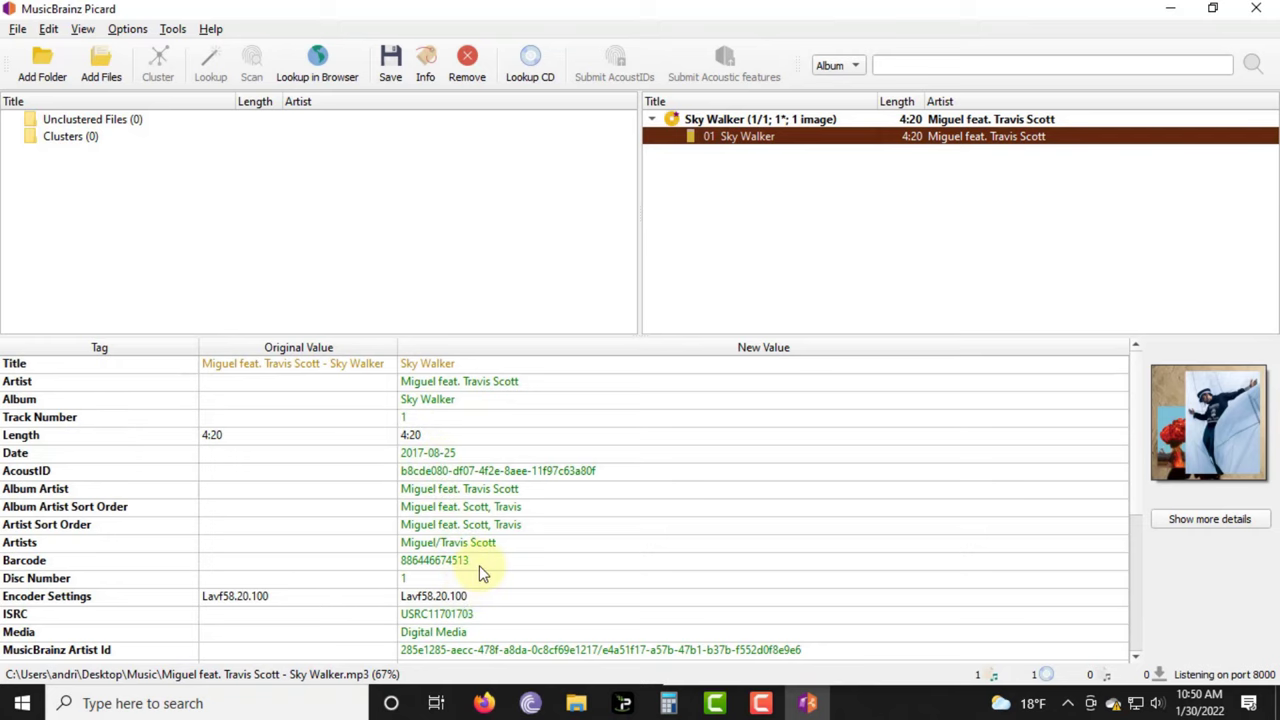
scroll(480, 565, down, 3)
scroll(482, 563, down, 2)
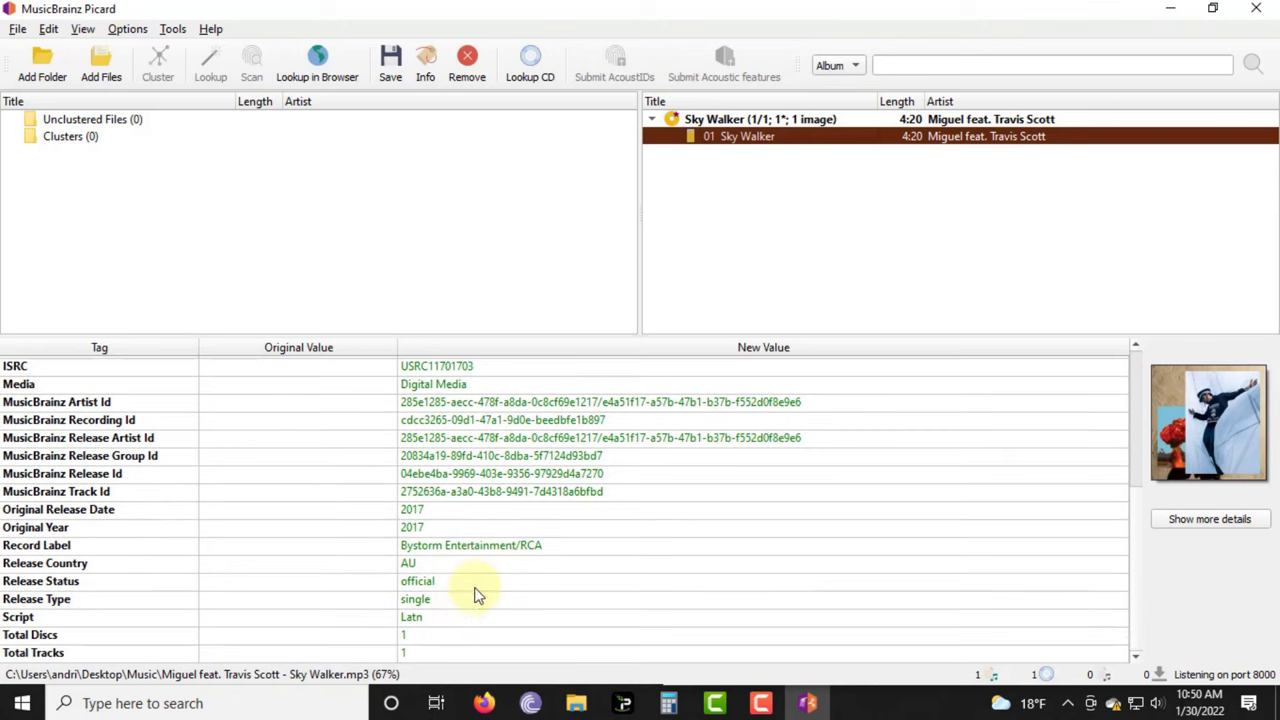
scroll(480, 590, up, 4)
scroll(477, 590, up, 1)
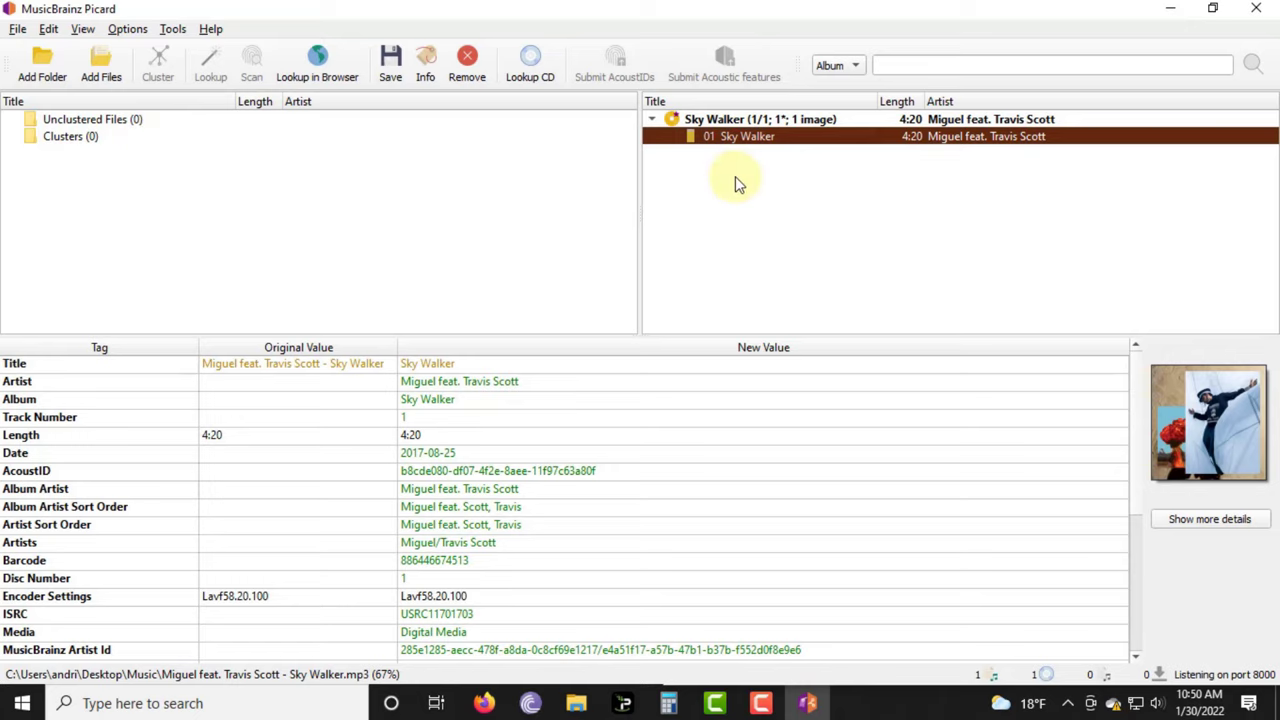
click(746, 121)
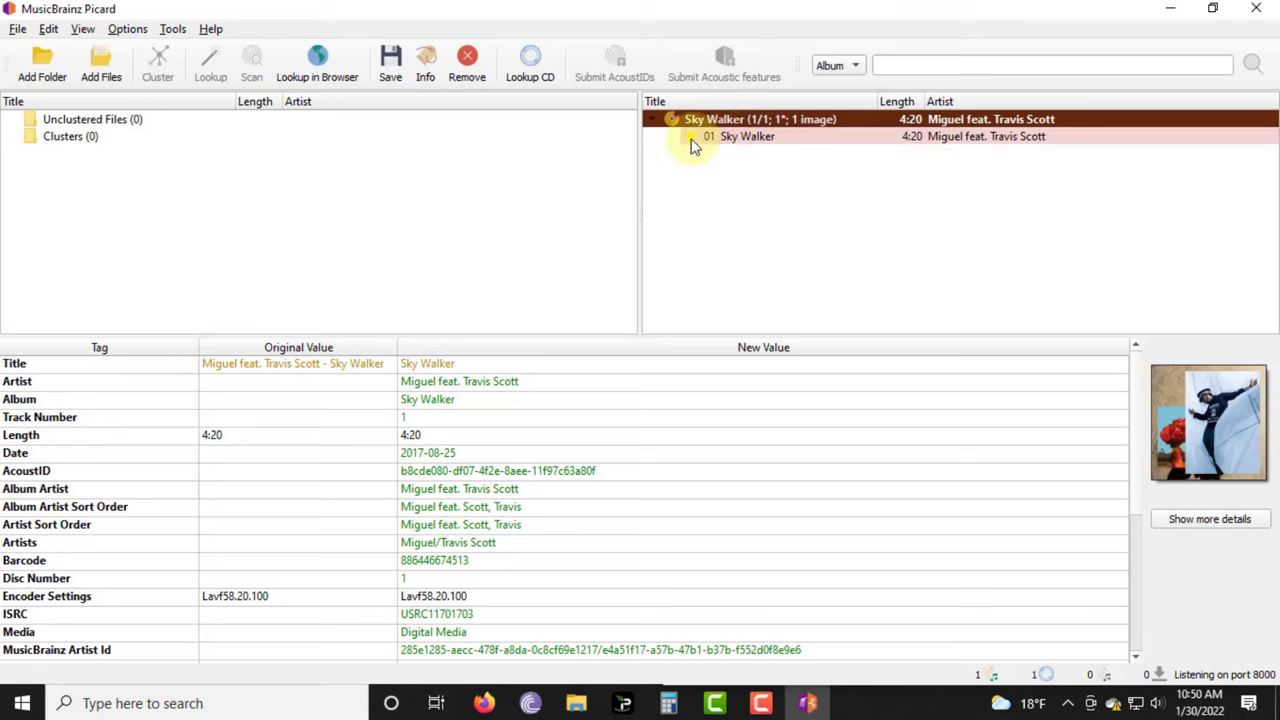
click(745, 140)
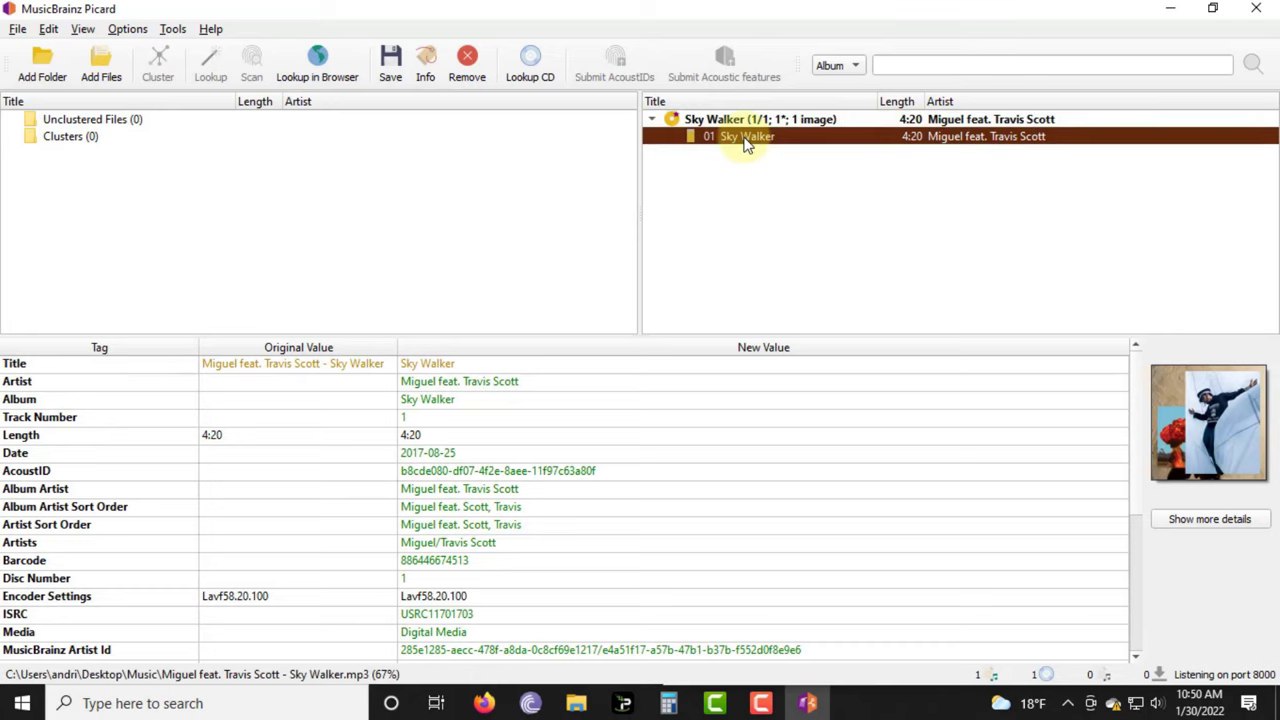
right_click(745, 143)
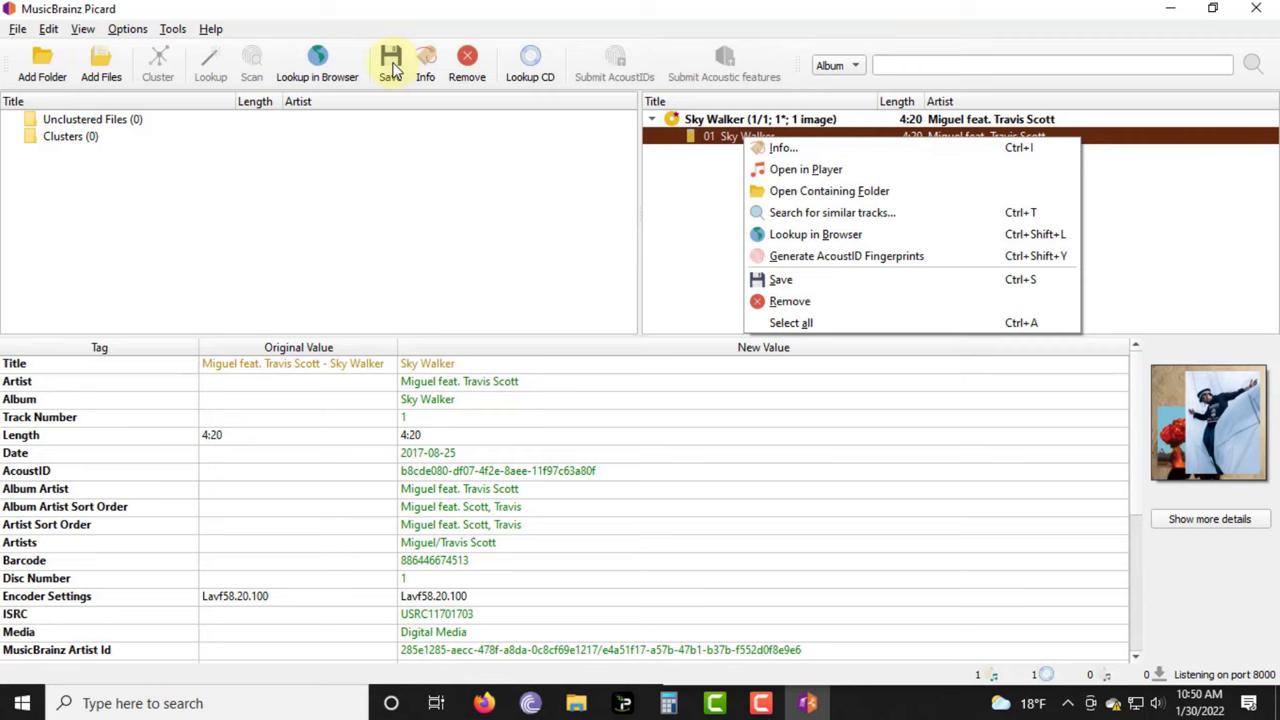
click(736, 143)
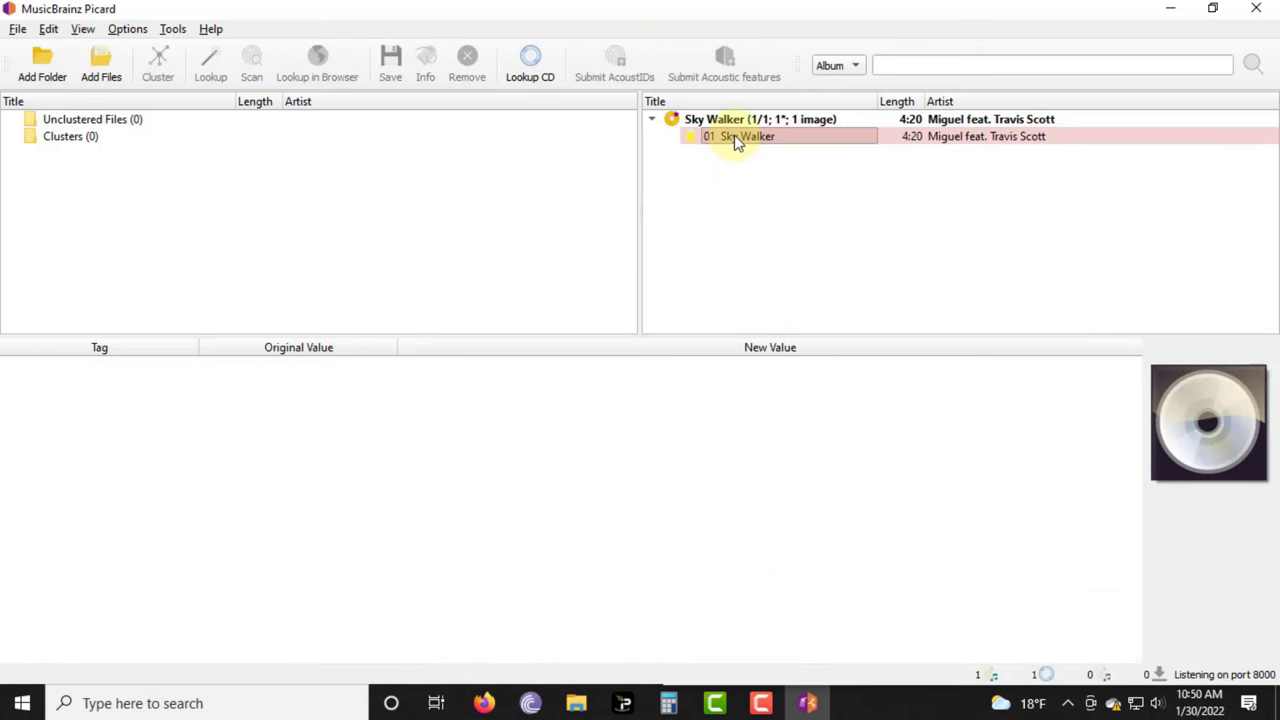
click(737, 137)
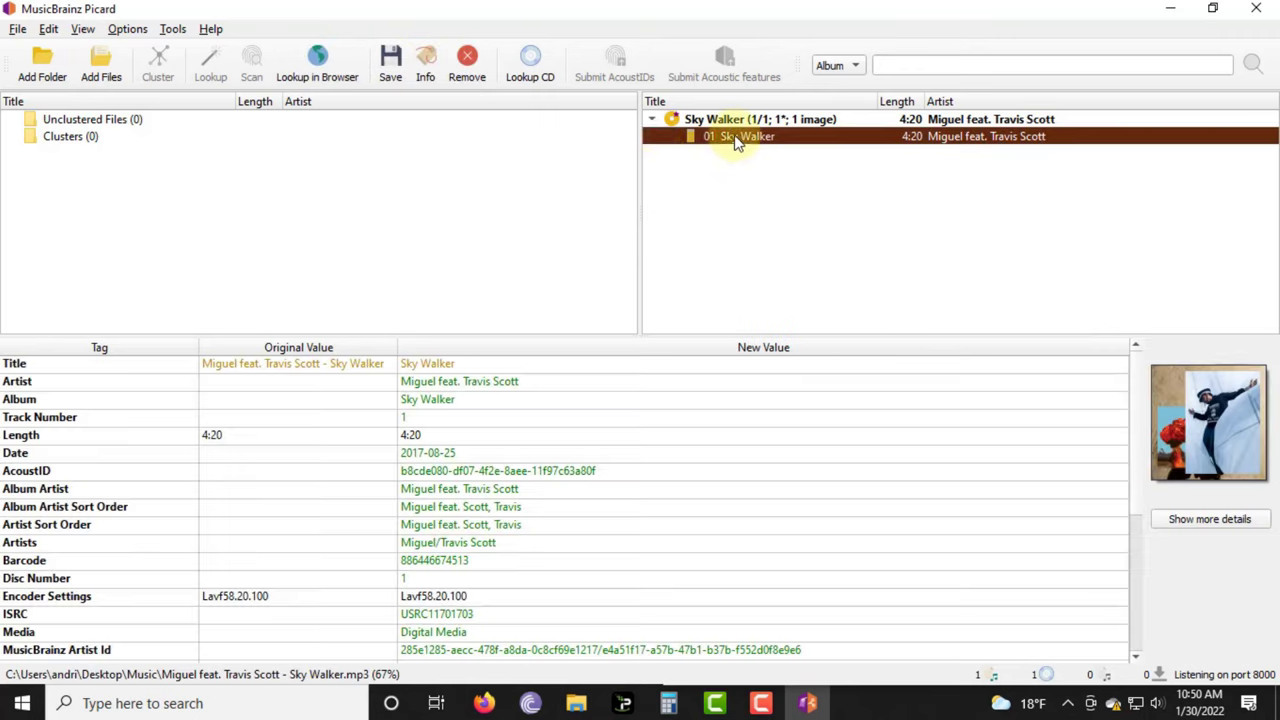
click(390, 70)
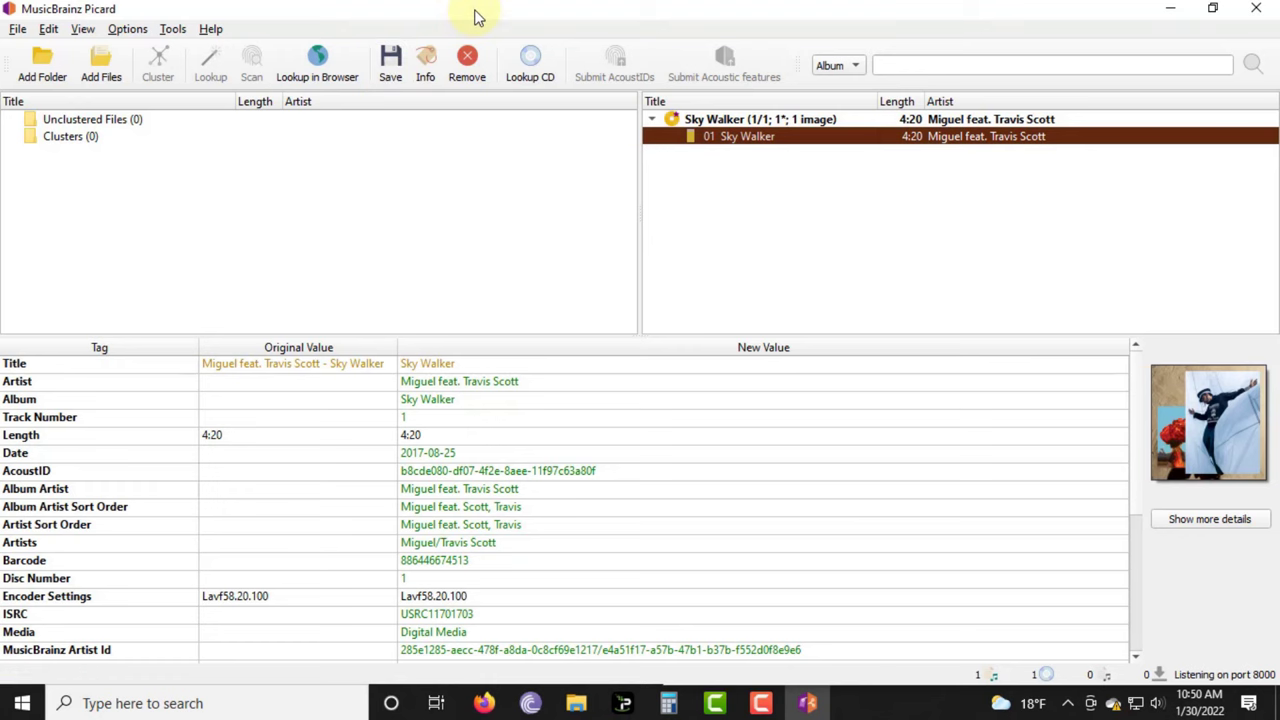
Restore Picard to half the screen beside the Music folder and display the folder's files as large icons
drag(474, 14, 1, 50)
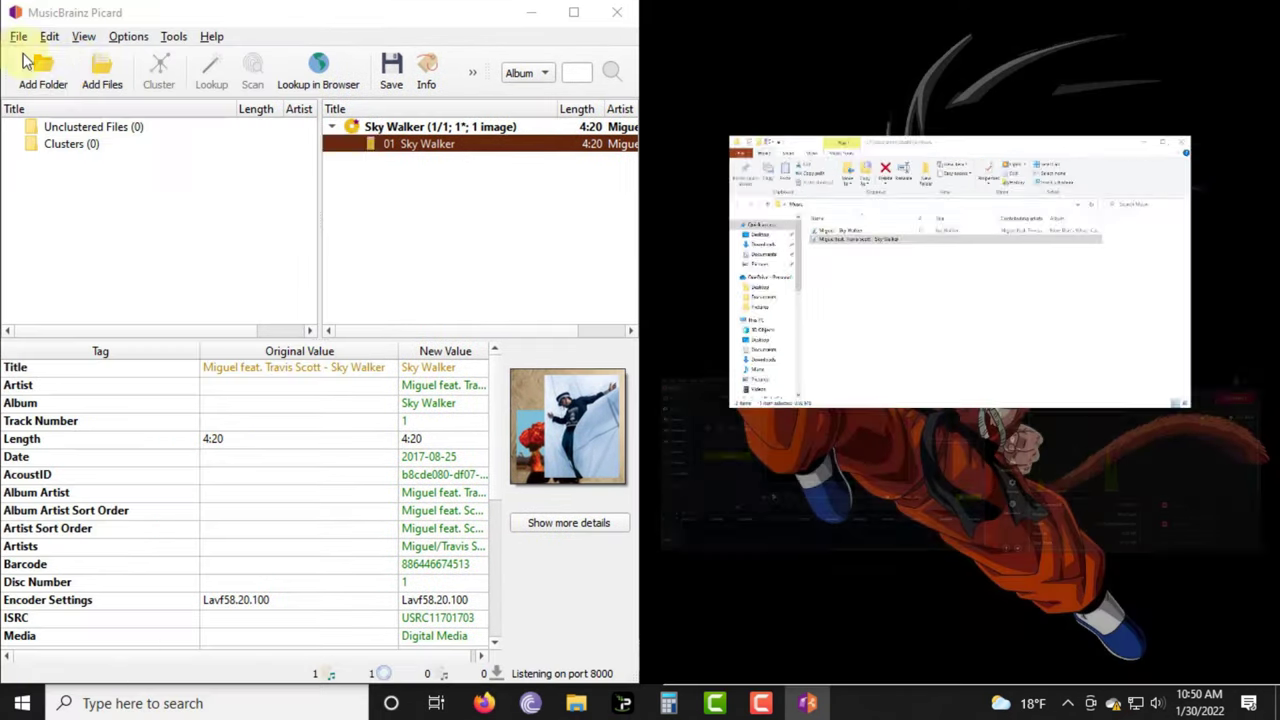
click(764, 111)
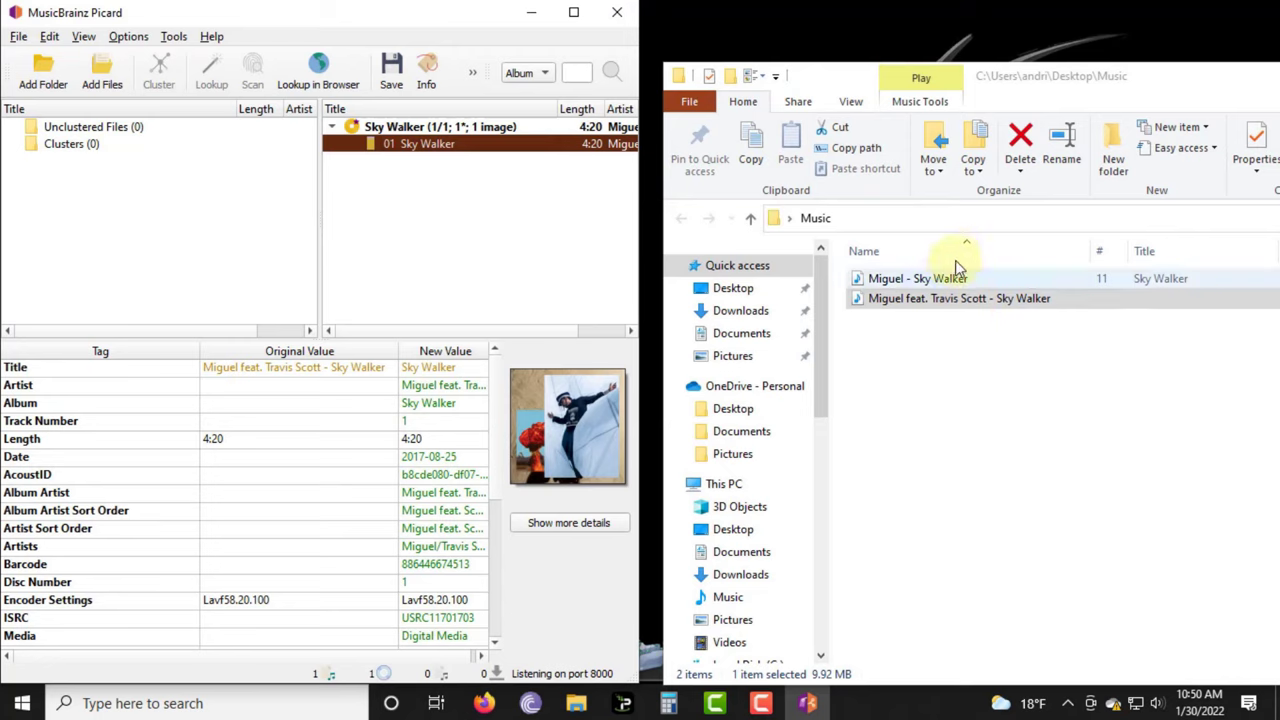
click(851, 108)
click(851, 104)
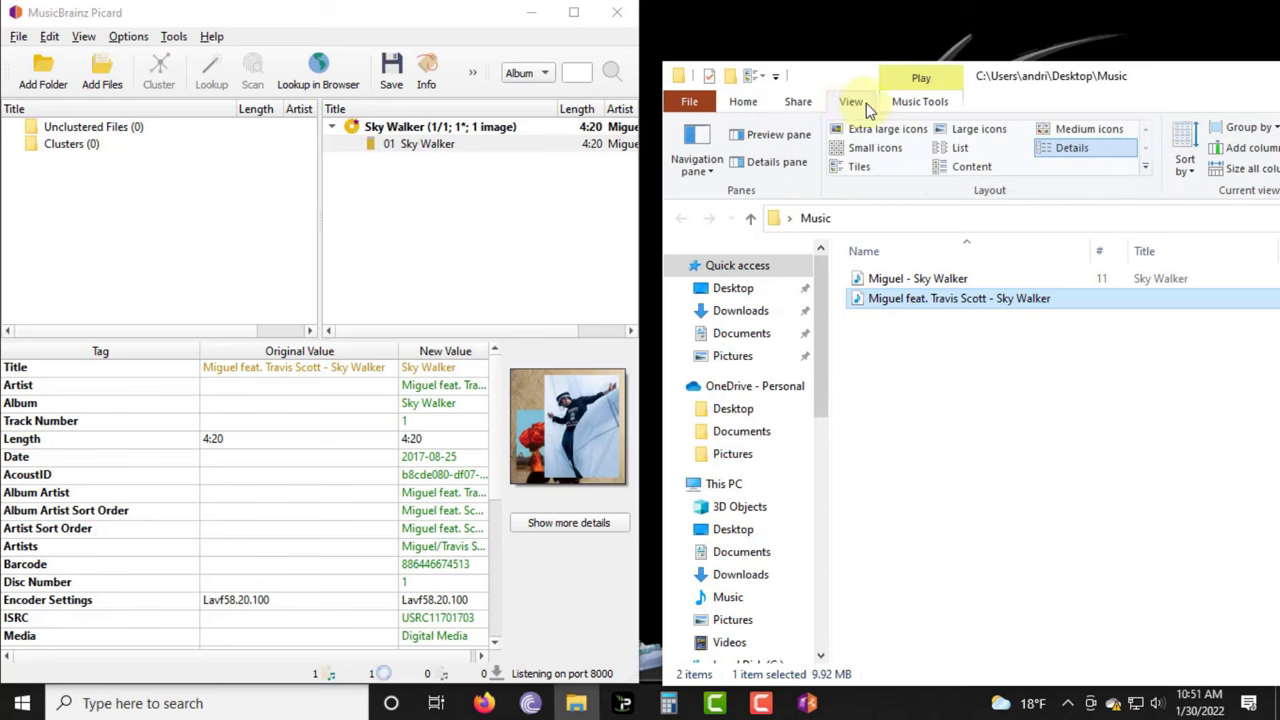
click(890, 130)
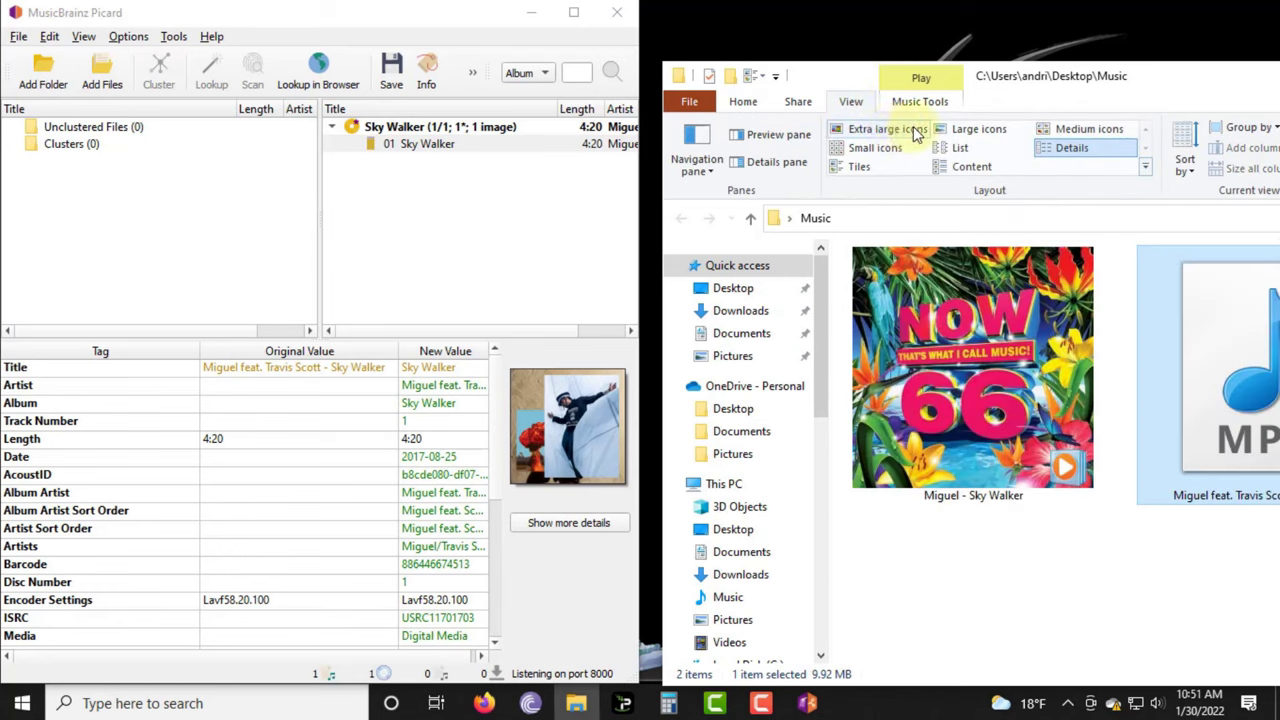
click(960, 131)
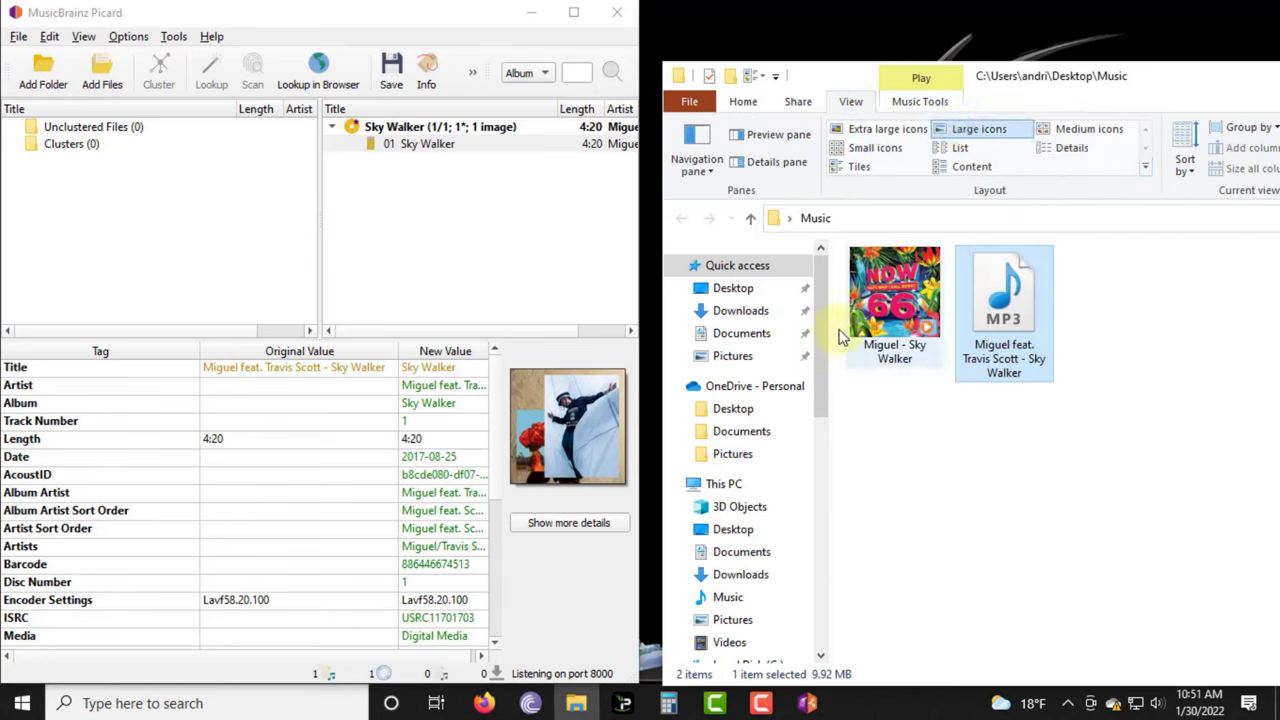
mouse_move(890, 310)
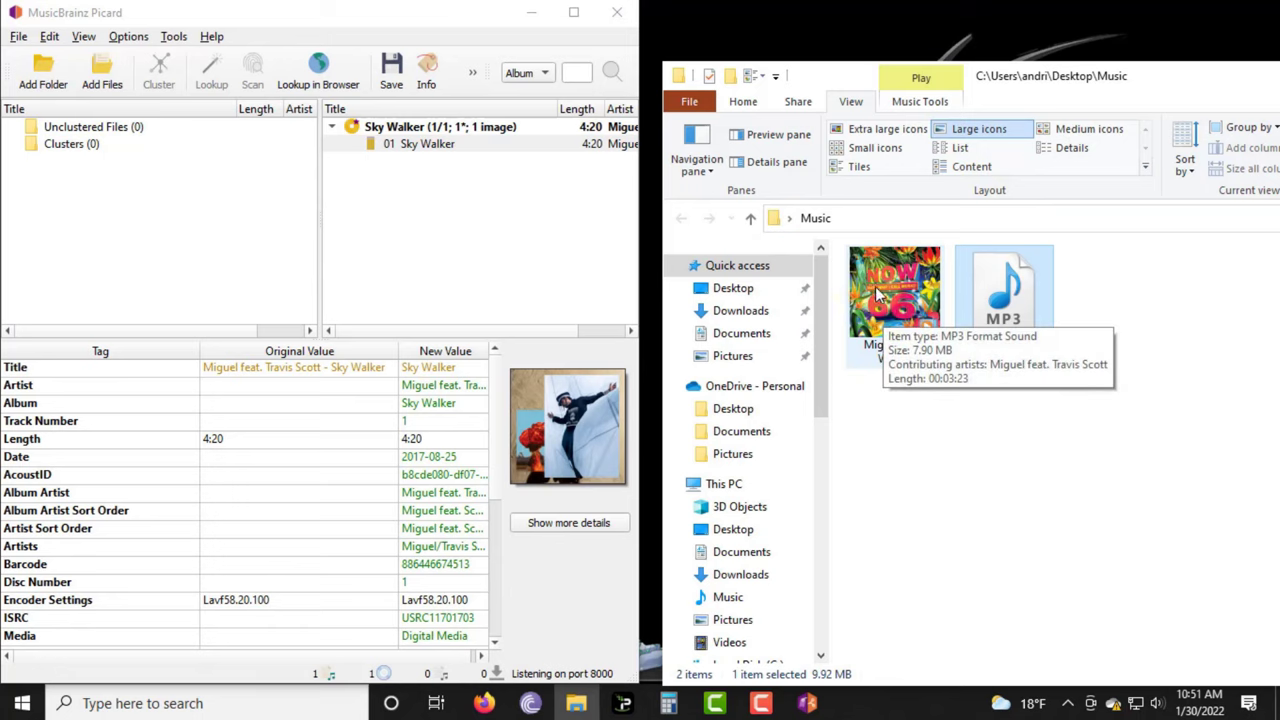
mouse_move(1008, 320)
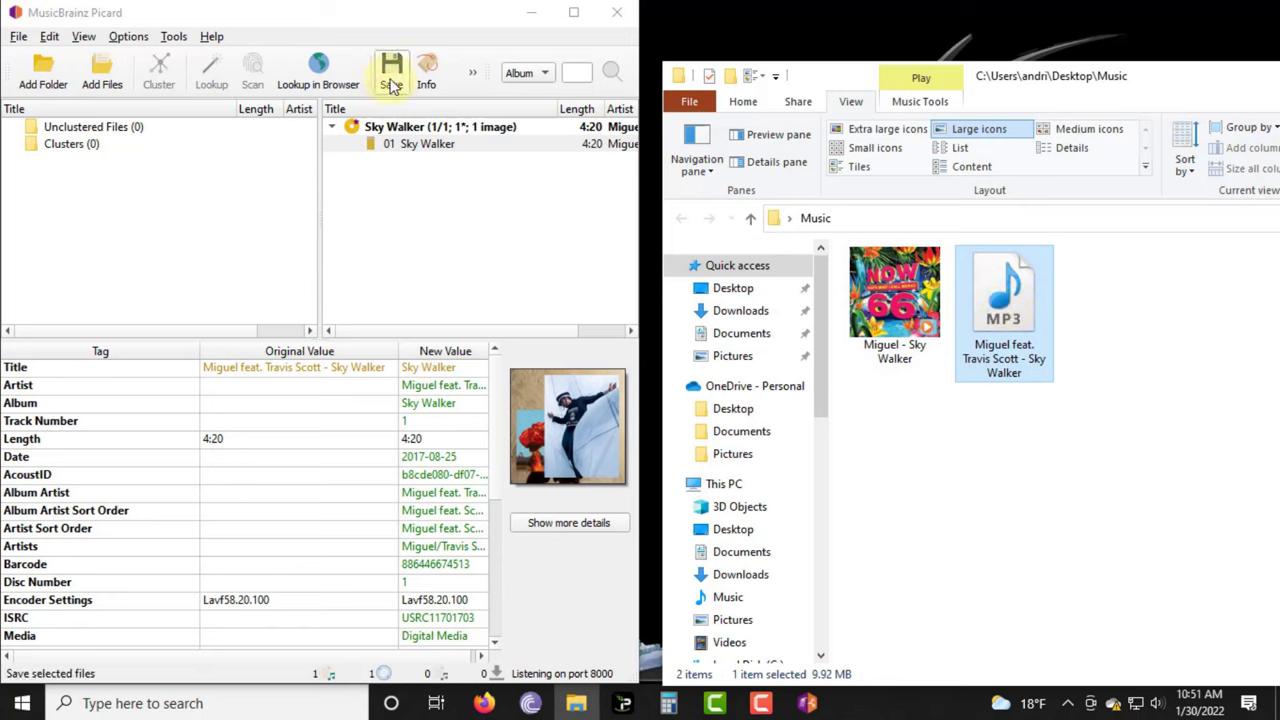
Try to save the matched tags to the track 01 Sky Walker file in Picard
click(407, 148)
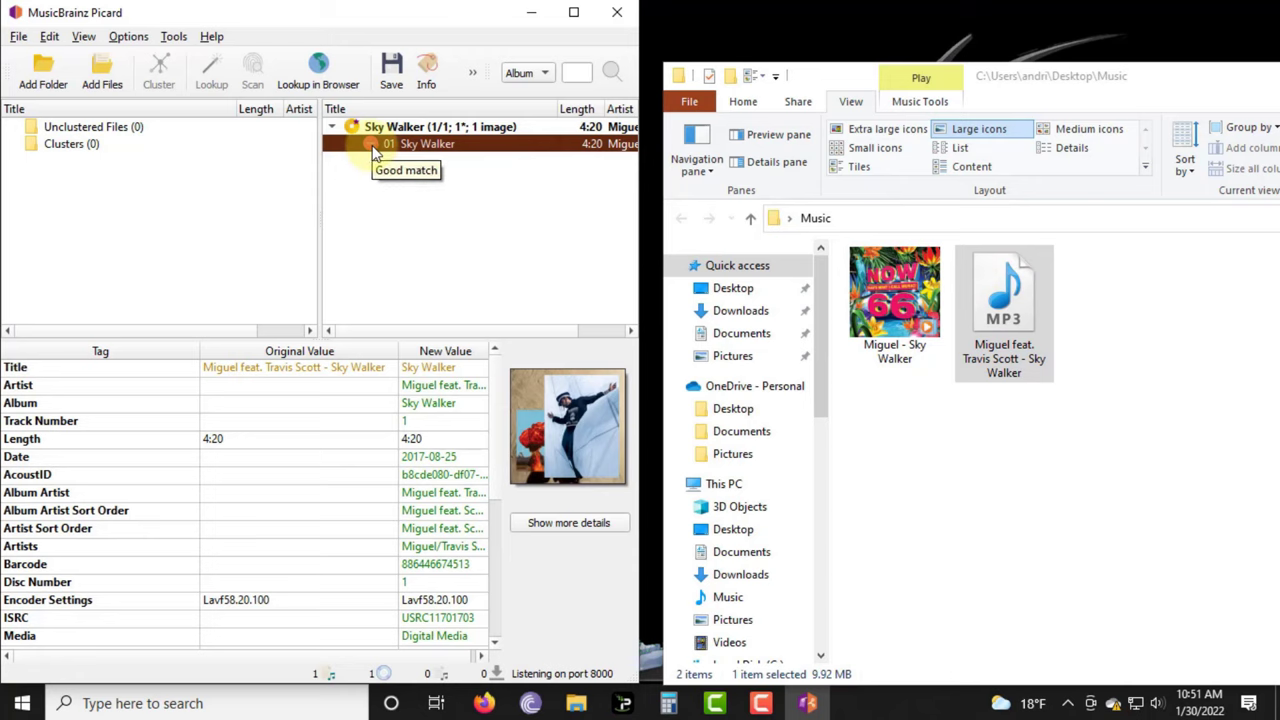
Clear the Read-only attribute in the properties of the "Miguel feat. Travis Scott - Sky Walker" file and apply the change
click(1008, 288)
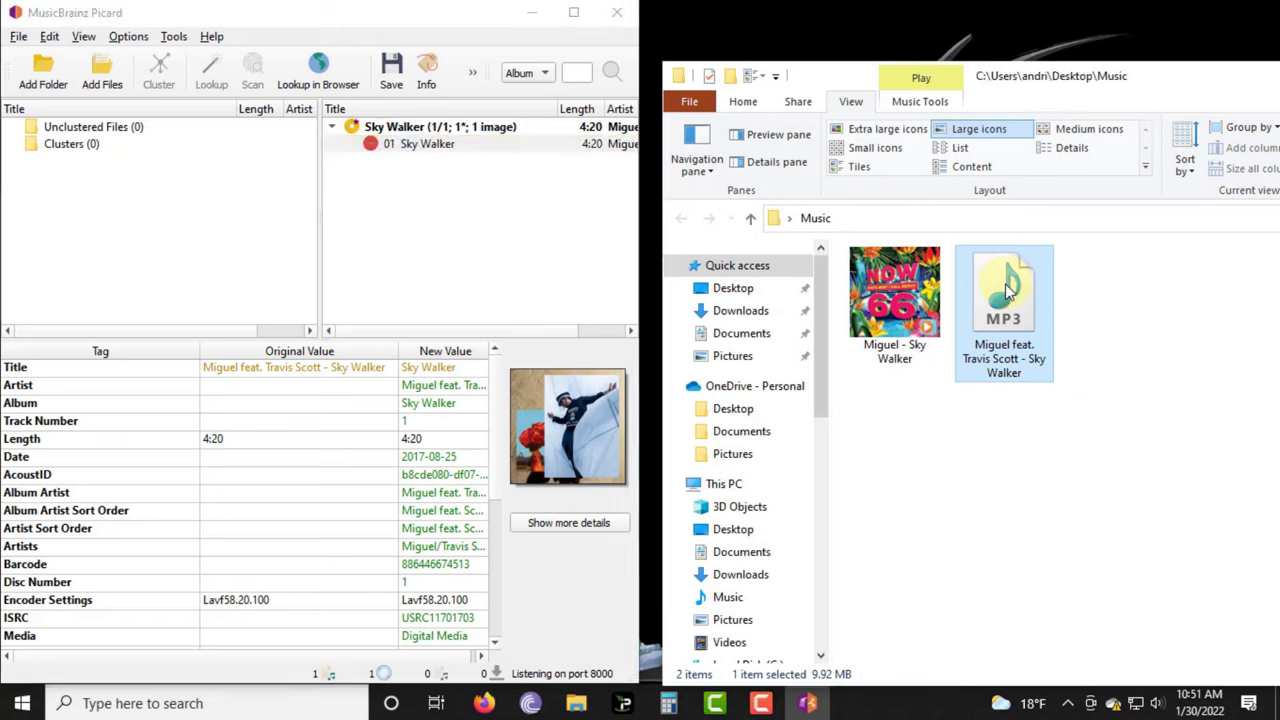
right_click(995, 289)
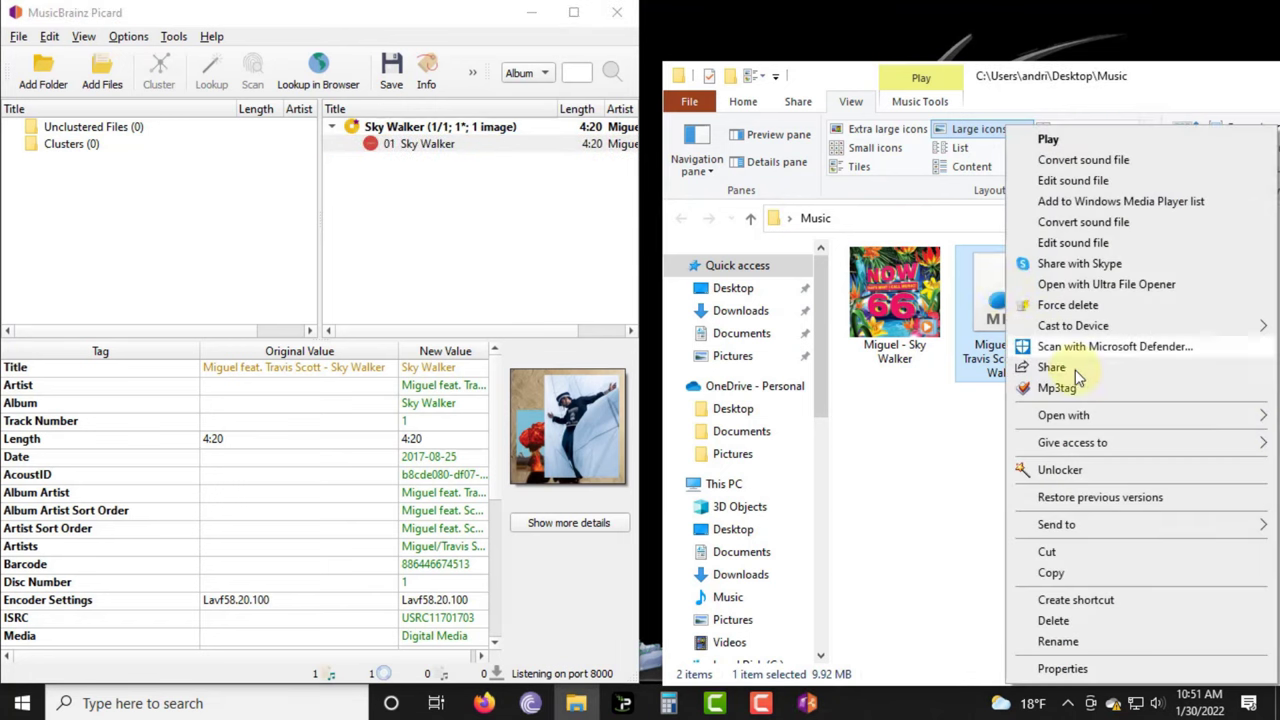
click(1075, 668)
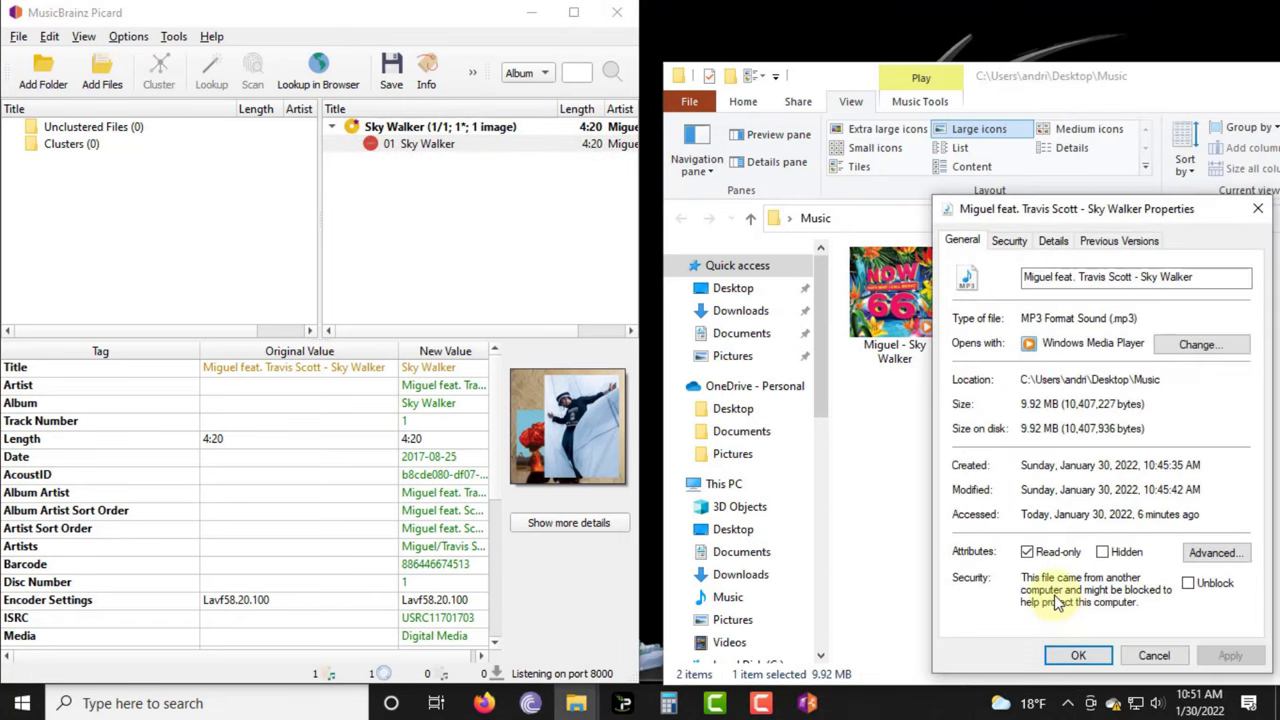
click(1027, 553)
click(1218, 652)
click(1093, 659)
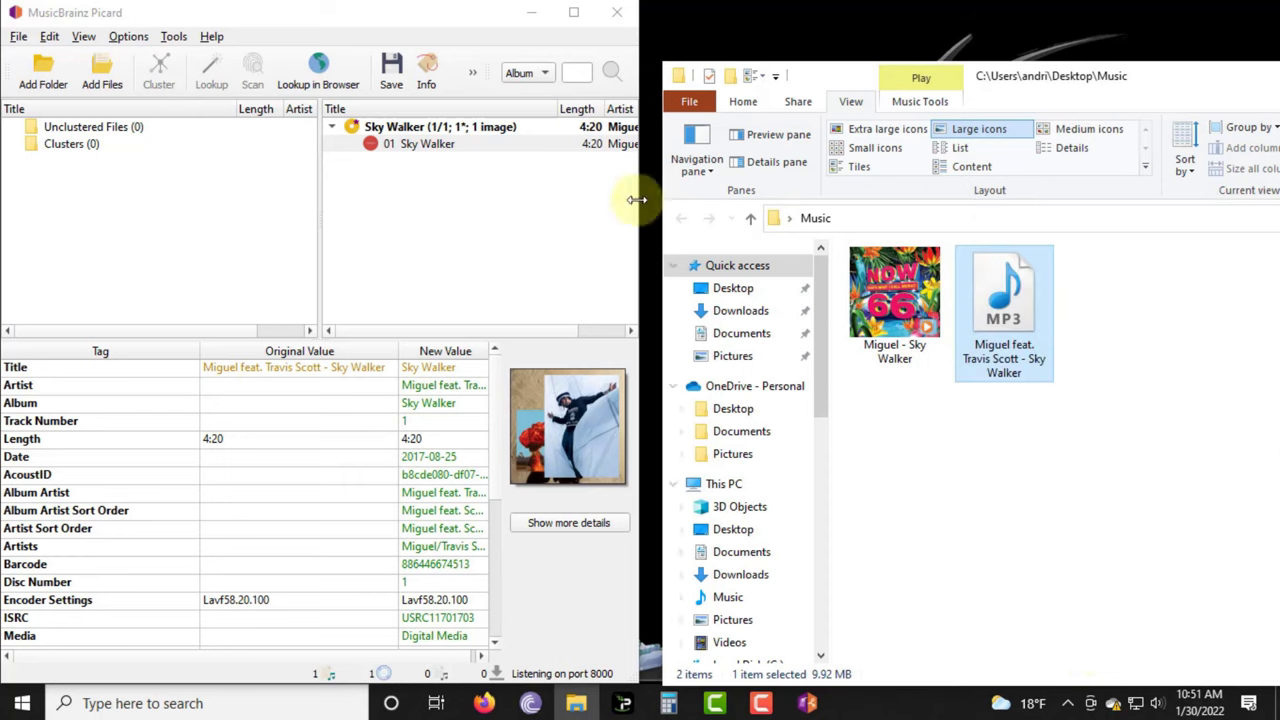
Save the matched tags and cover art to the track 01 Sky Walker file and select that file in the Music folder
click(402, 147)
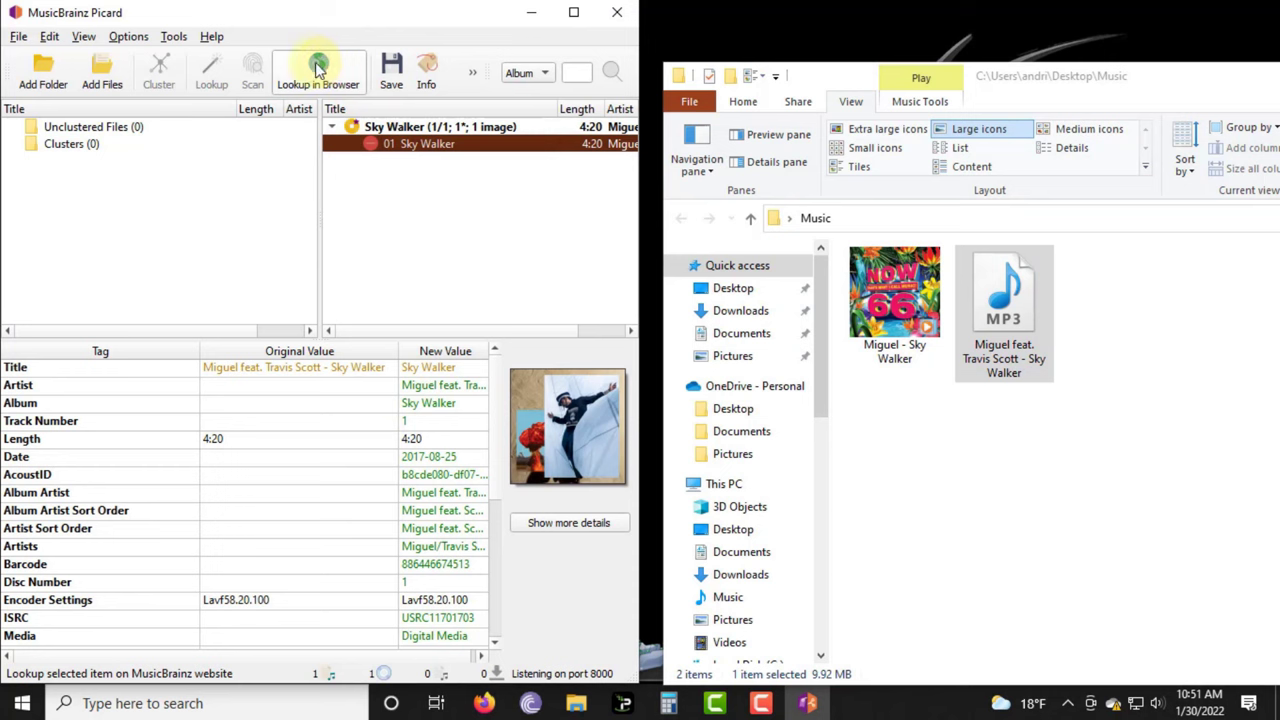
click(389, 72)
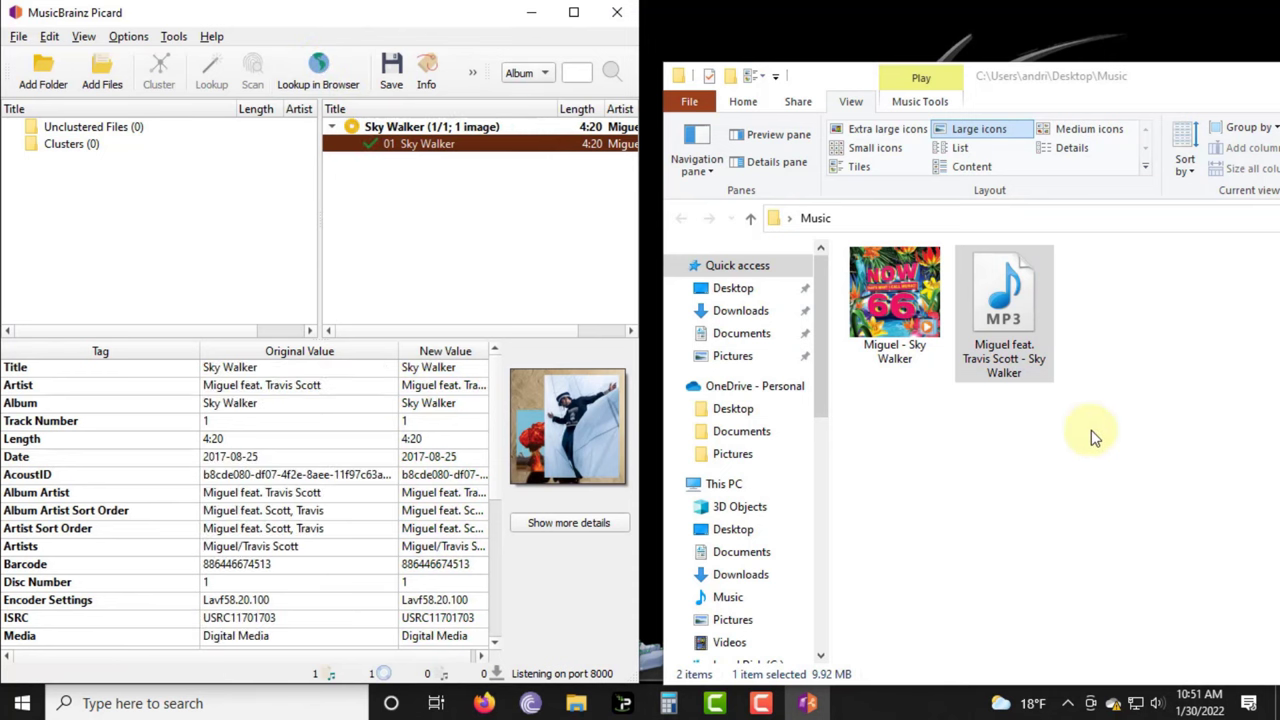
click(1000, 318)
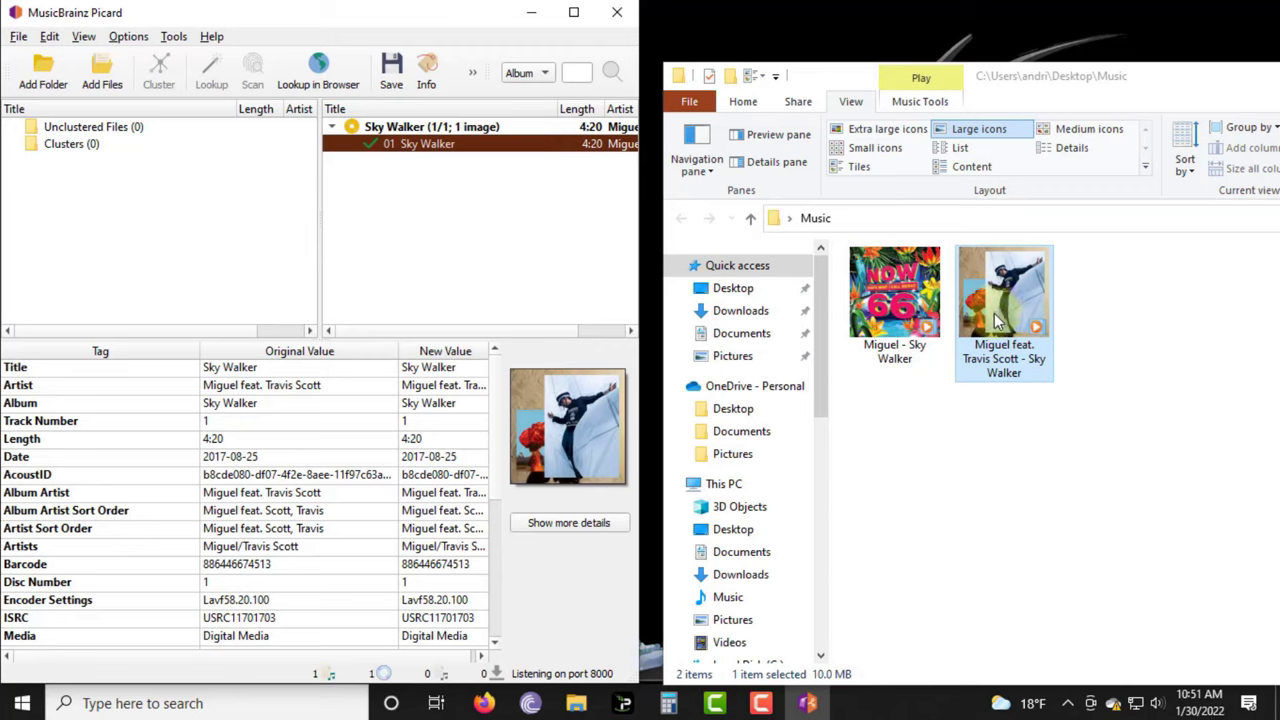
Save the tags of track 01 Sky Walker again in Picard and select its file in the Music folder
click(523, 223)
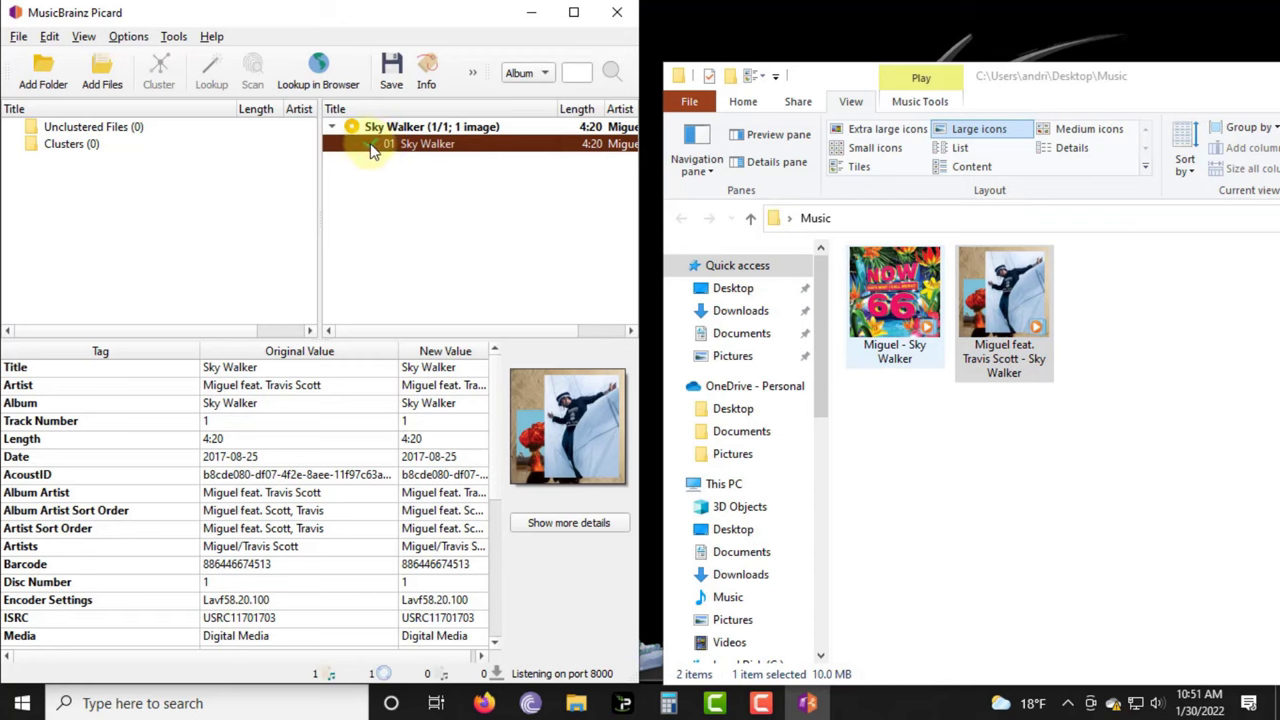
key(ctrl+s)
click(1008, 316)
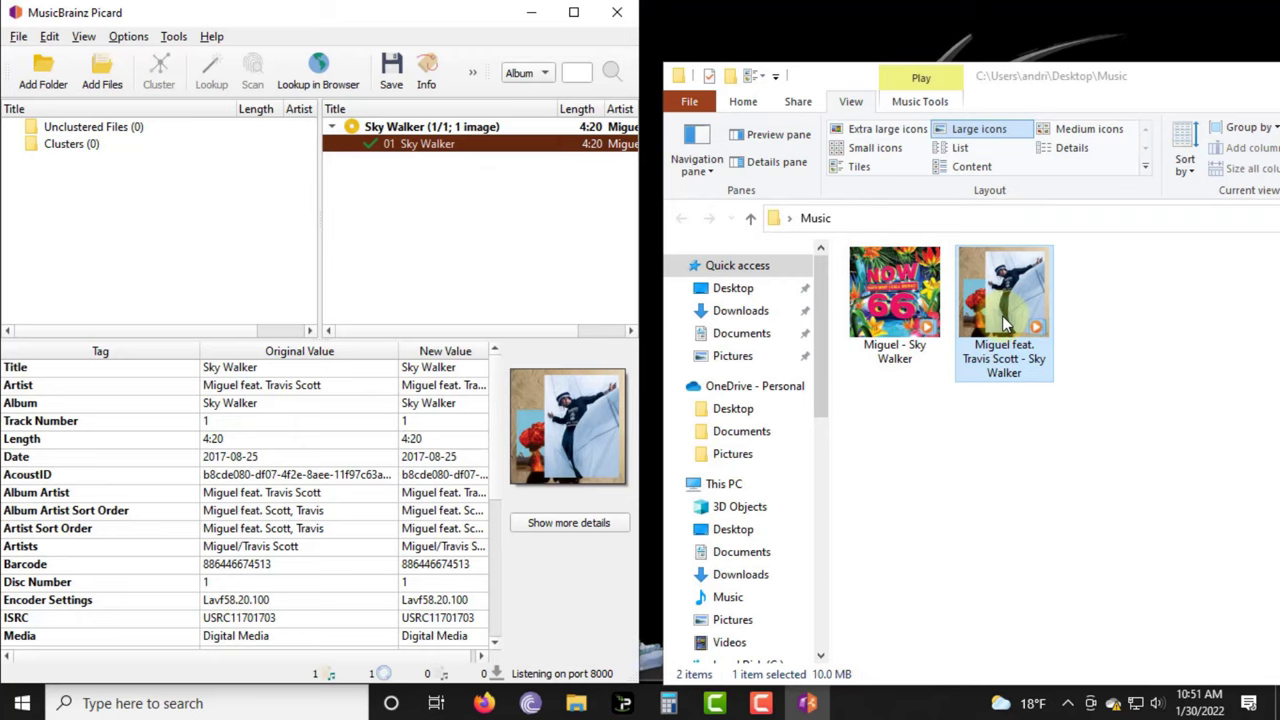
Check the Read-only attribute in the properties of the "Miguel feat. Travis Scott - Sky Walker" file and close the properties
right_click(1008, 322)
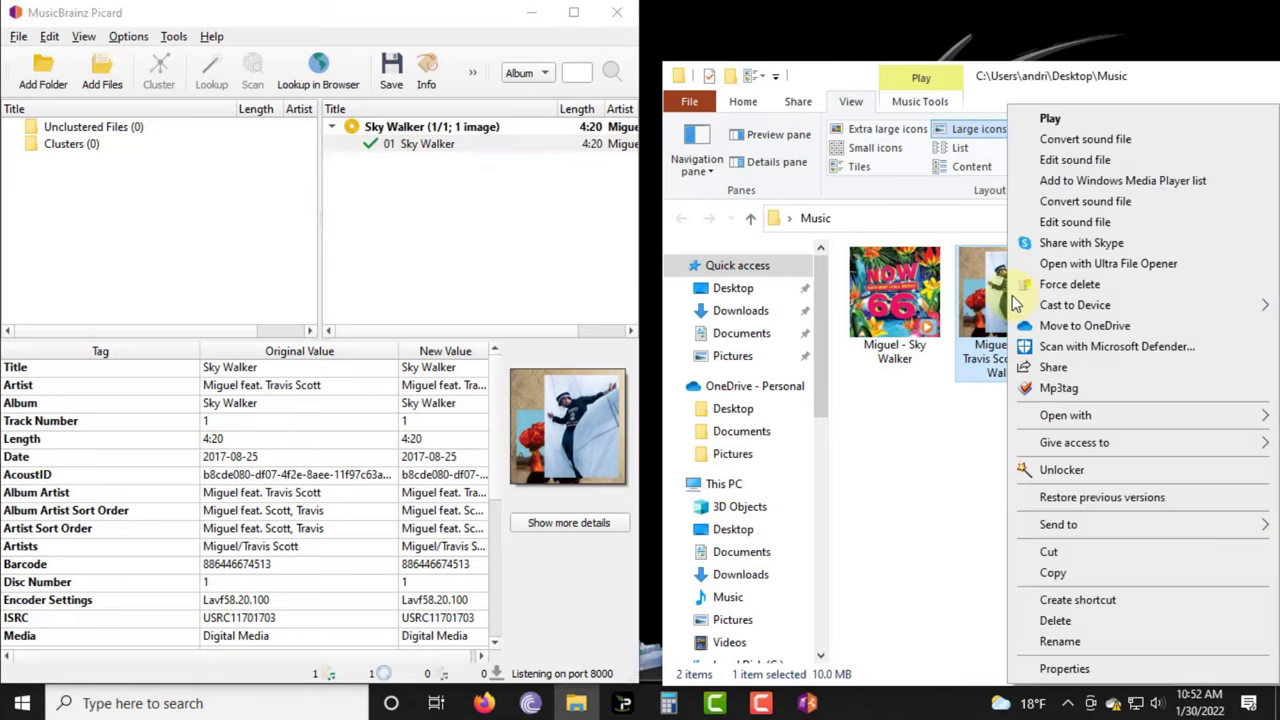
click(1064, 669)
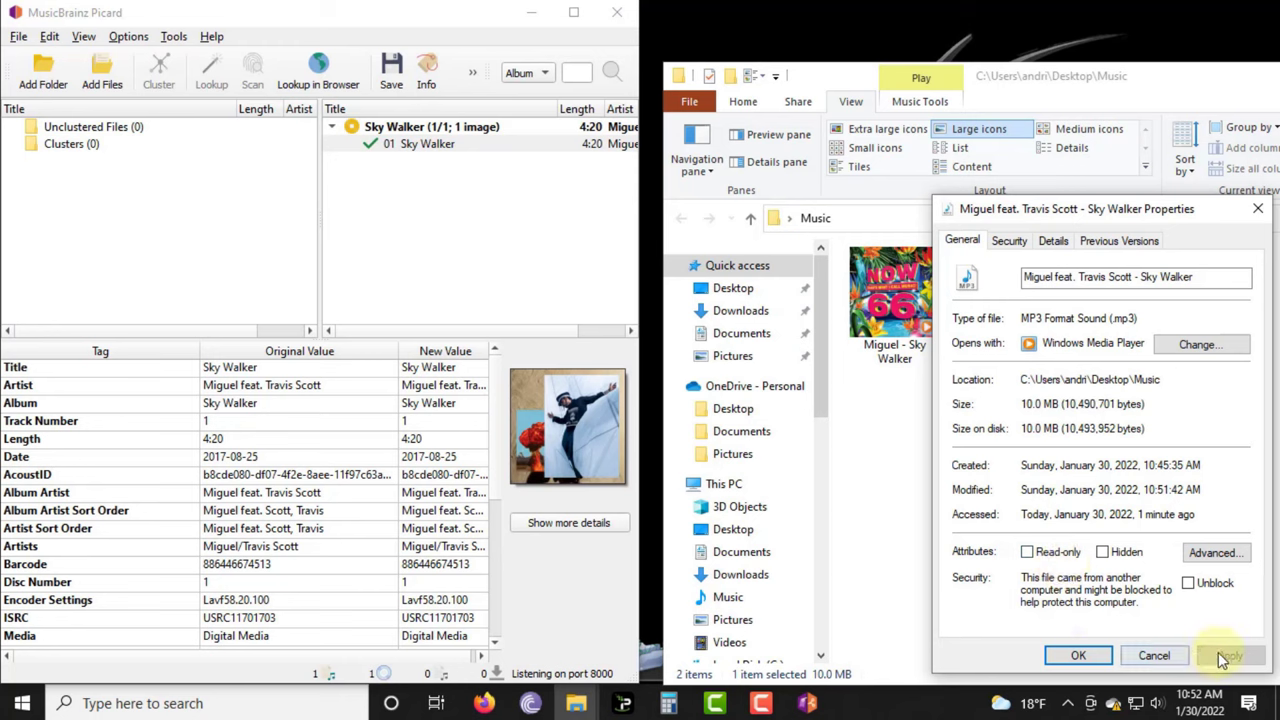
click(1090, 660)
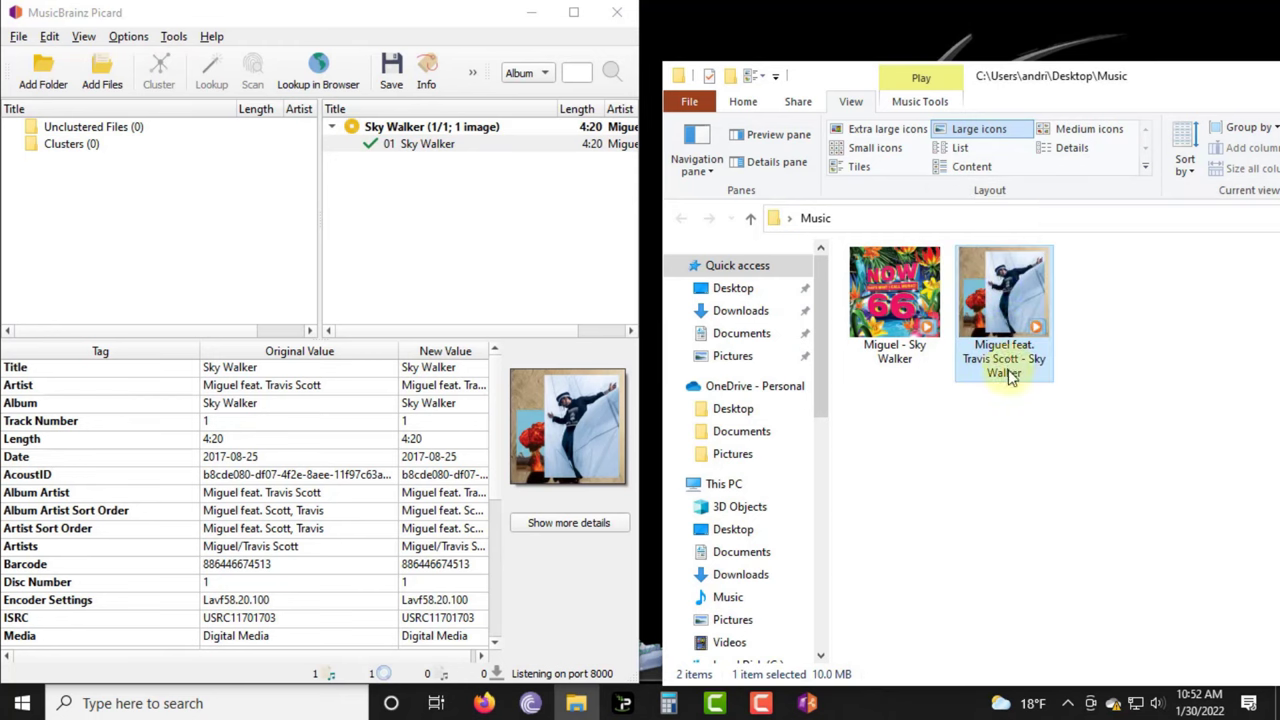
mouse_move(1000, 358)
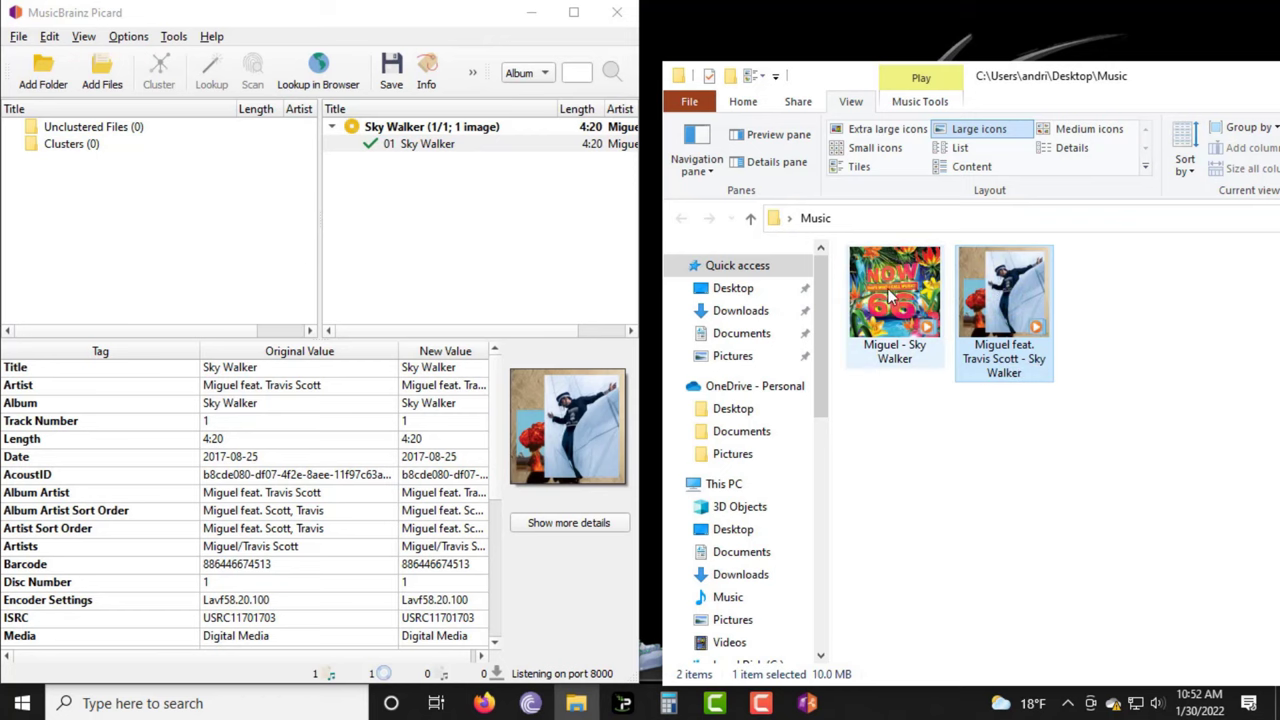
Add the "Miguel - Sky Walker" file to Picard and expand the Now That's What I Call Music! 66 album to find its track
mouse_move(910, 320)
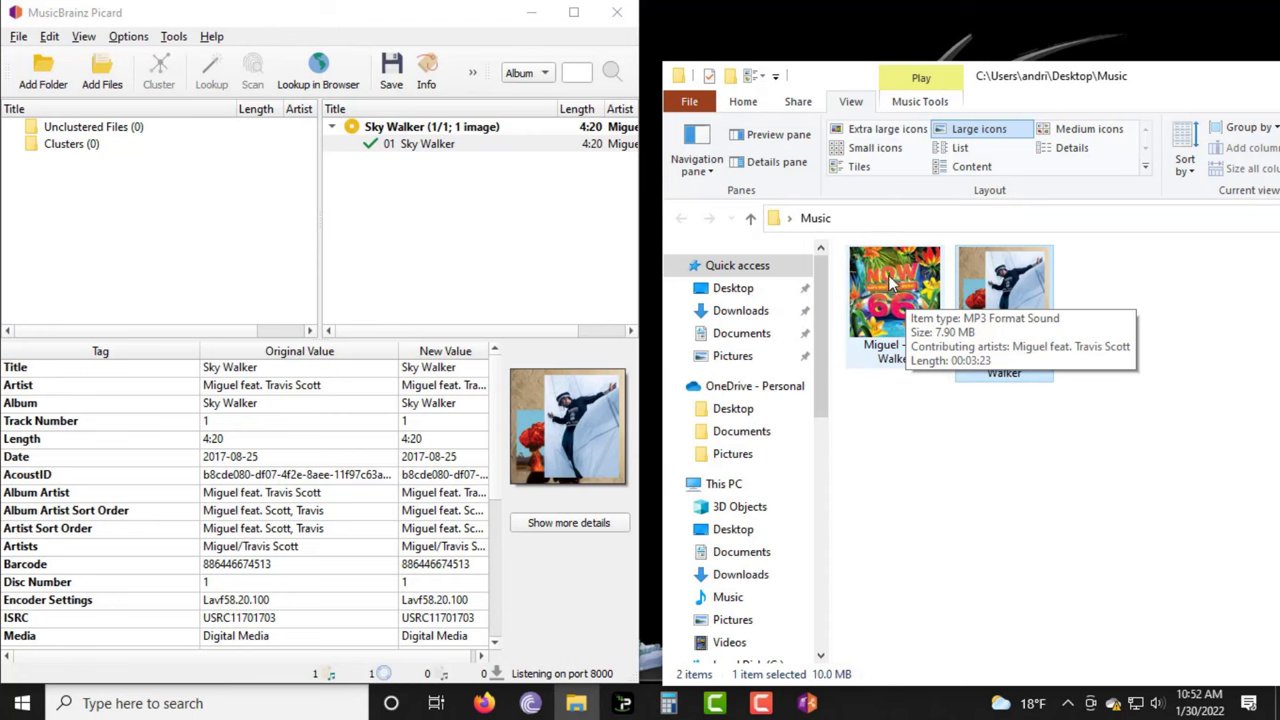
drag(893, 283, 195, 228)
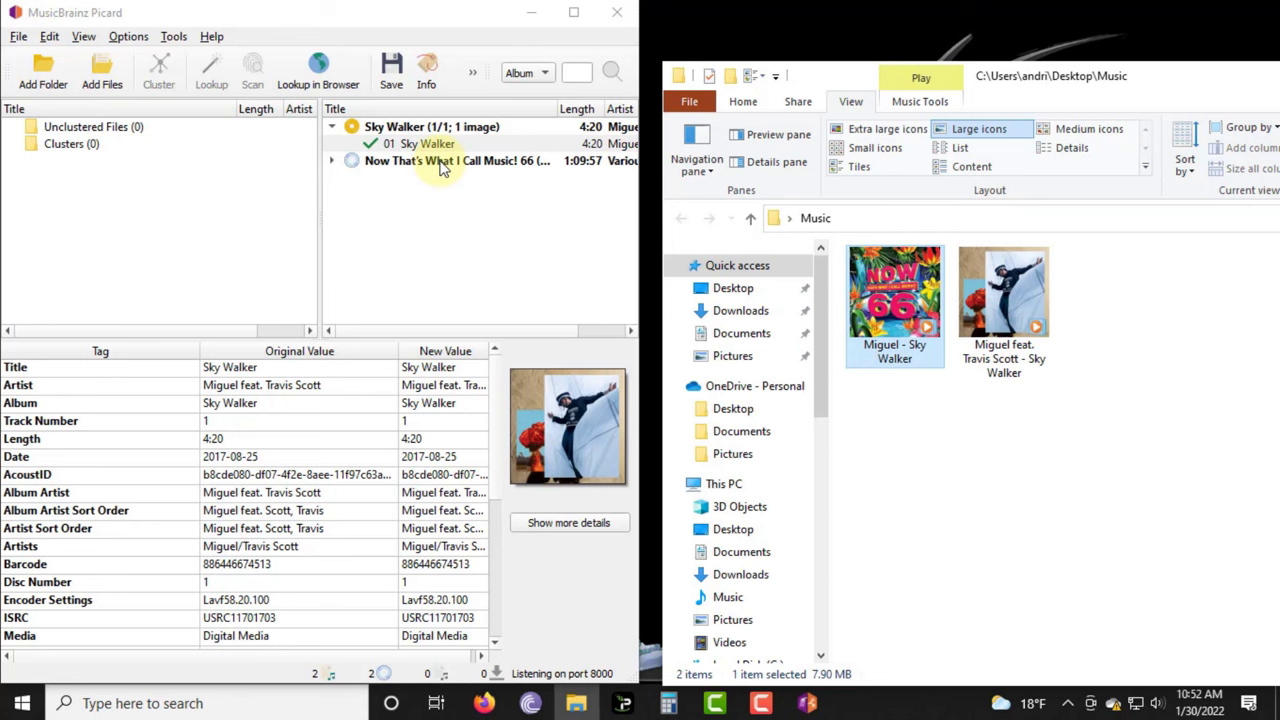
click(443, 165)
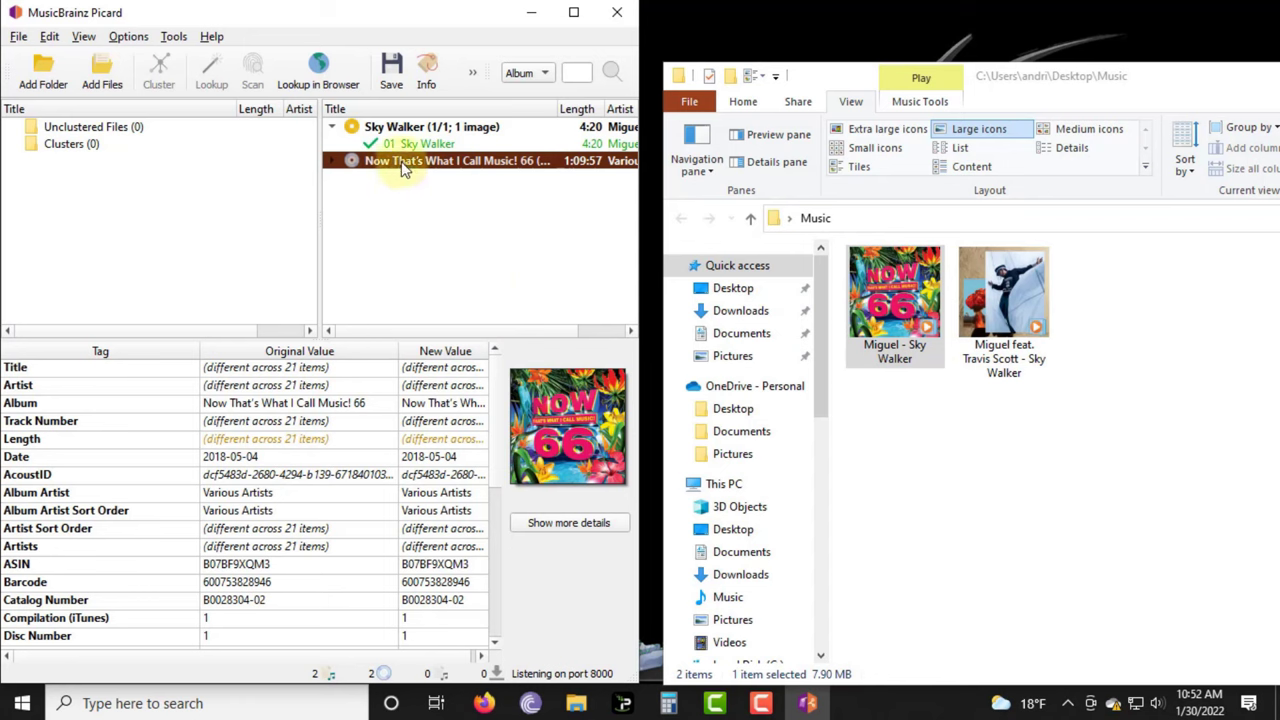
click(334, 163)
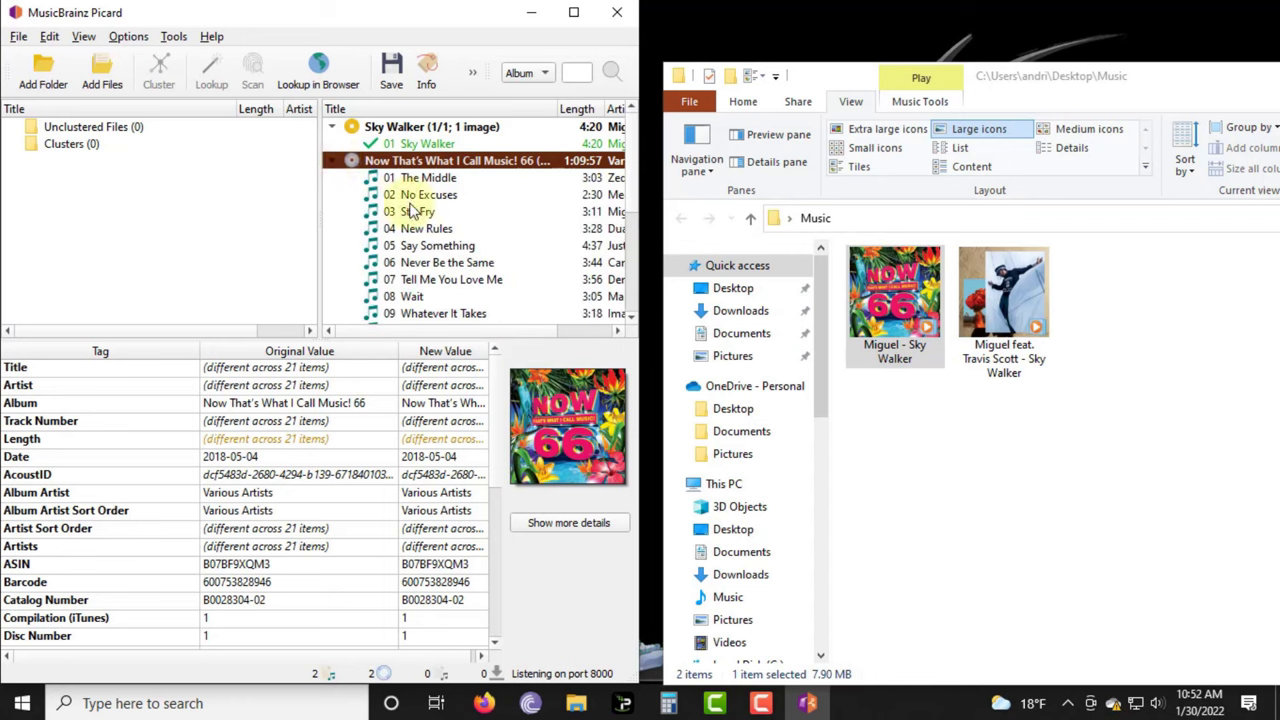
scroll(422, 216, down, 2)
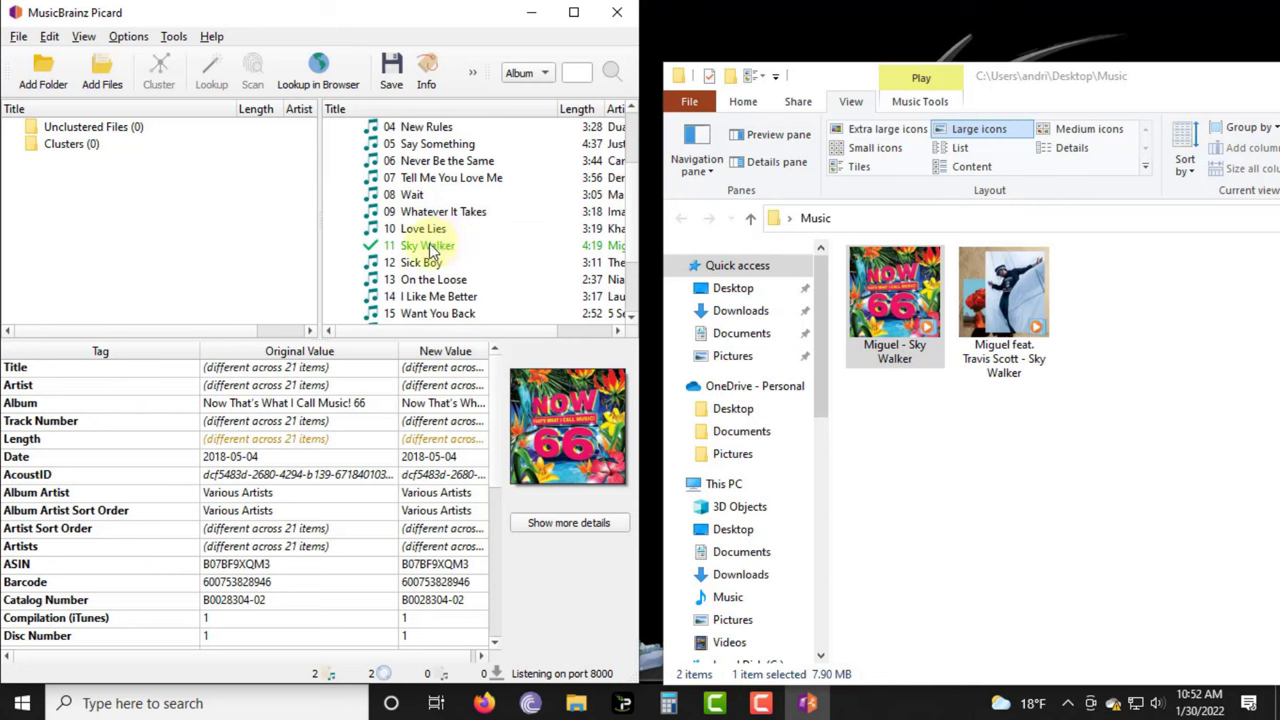
Move the file matched to track 11 Sky Walker out of the album into Unclustered Files and select it there
click(427, 250)
drag(427, 250, 126, 224)
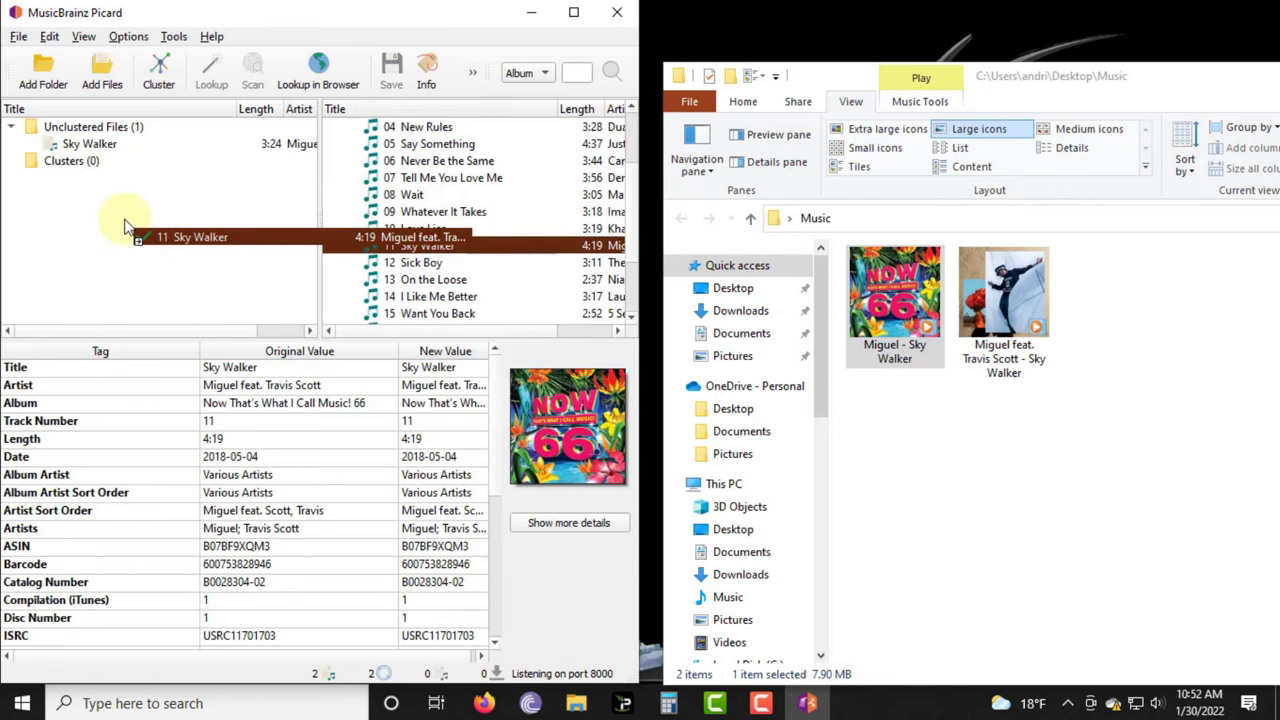
click(100, 145)
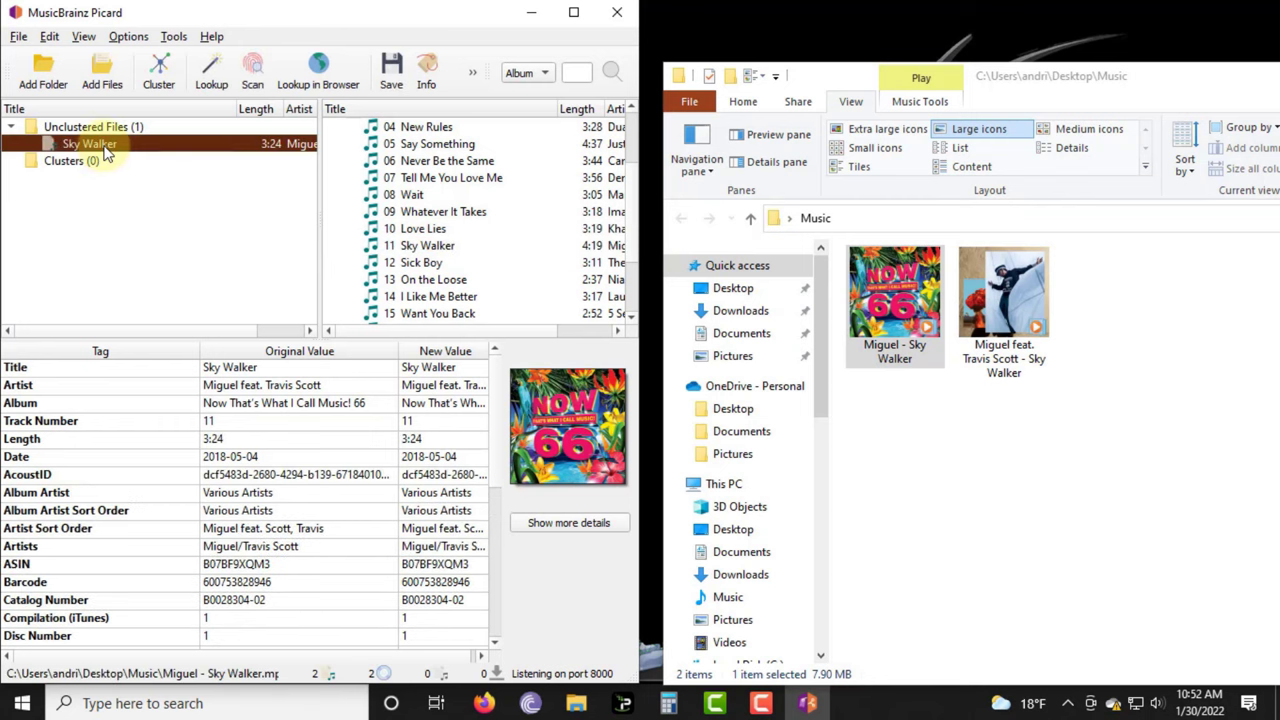
Search for tracks similar to the unclustered Sky Walker file and move the results window clear of the Music folder's files
right_click(107, 152)
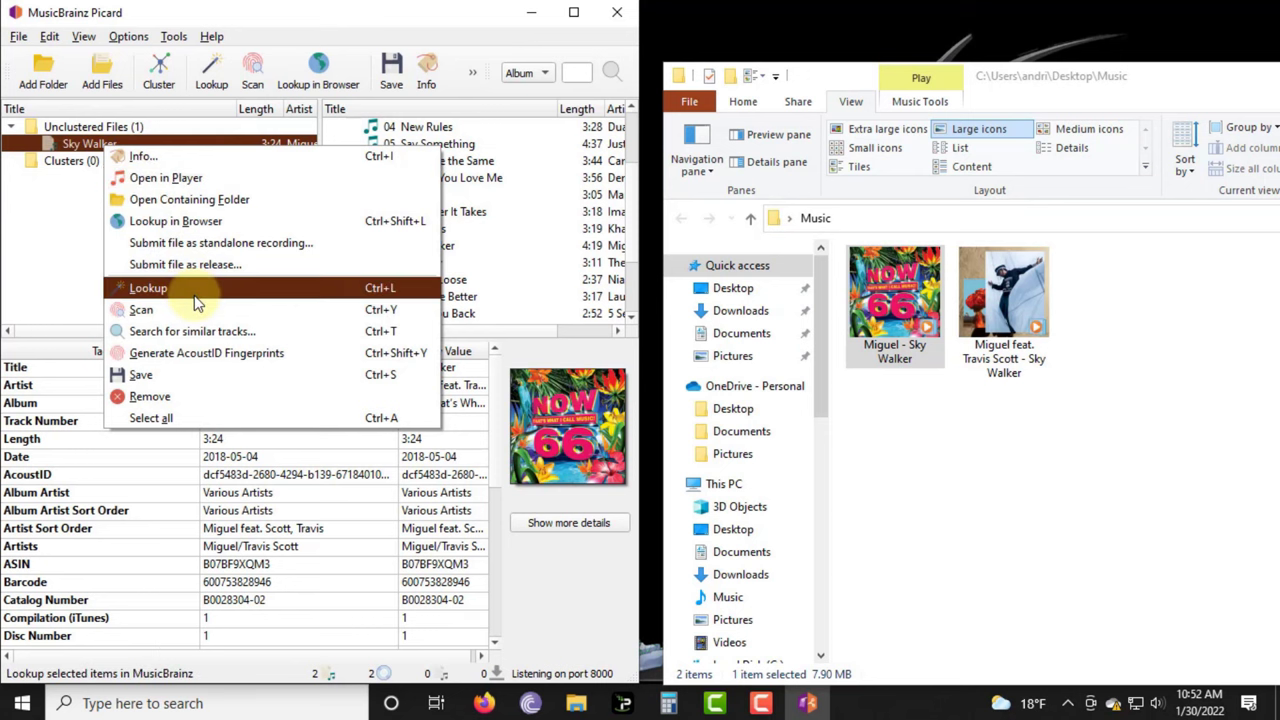
click(192, 333)
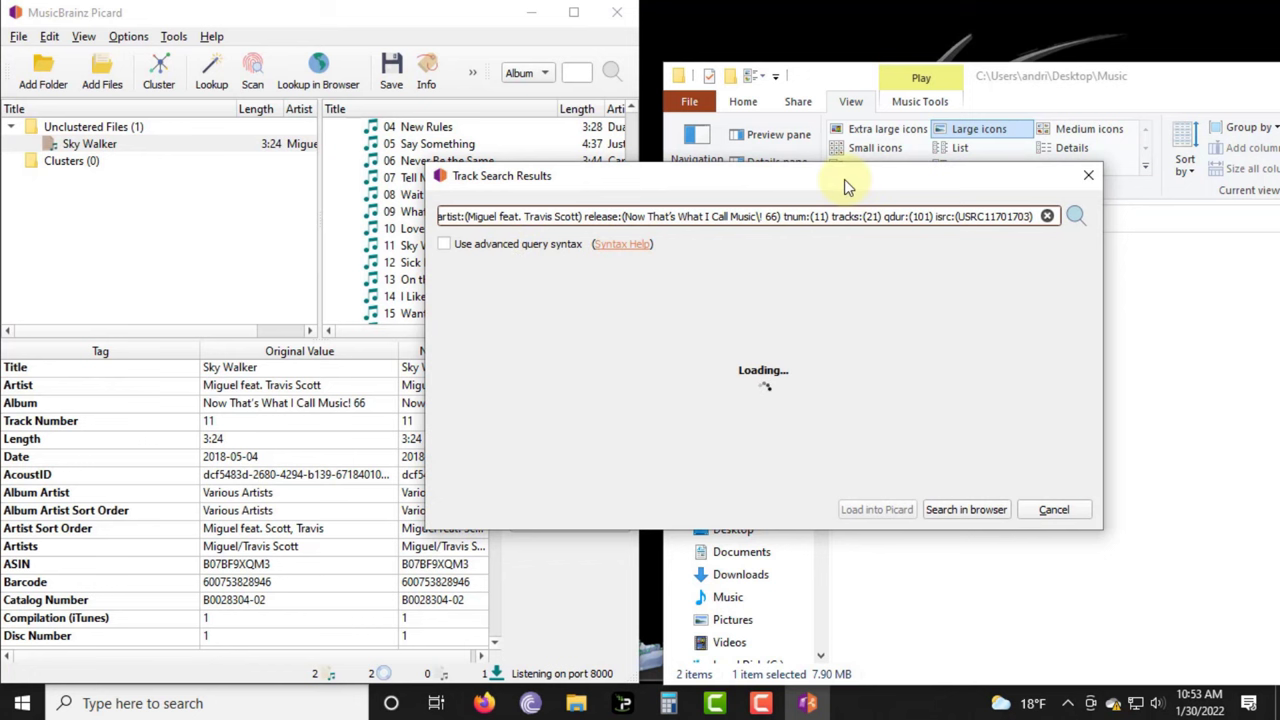
drag(844, 179, 516, 80)
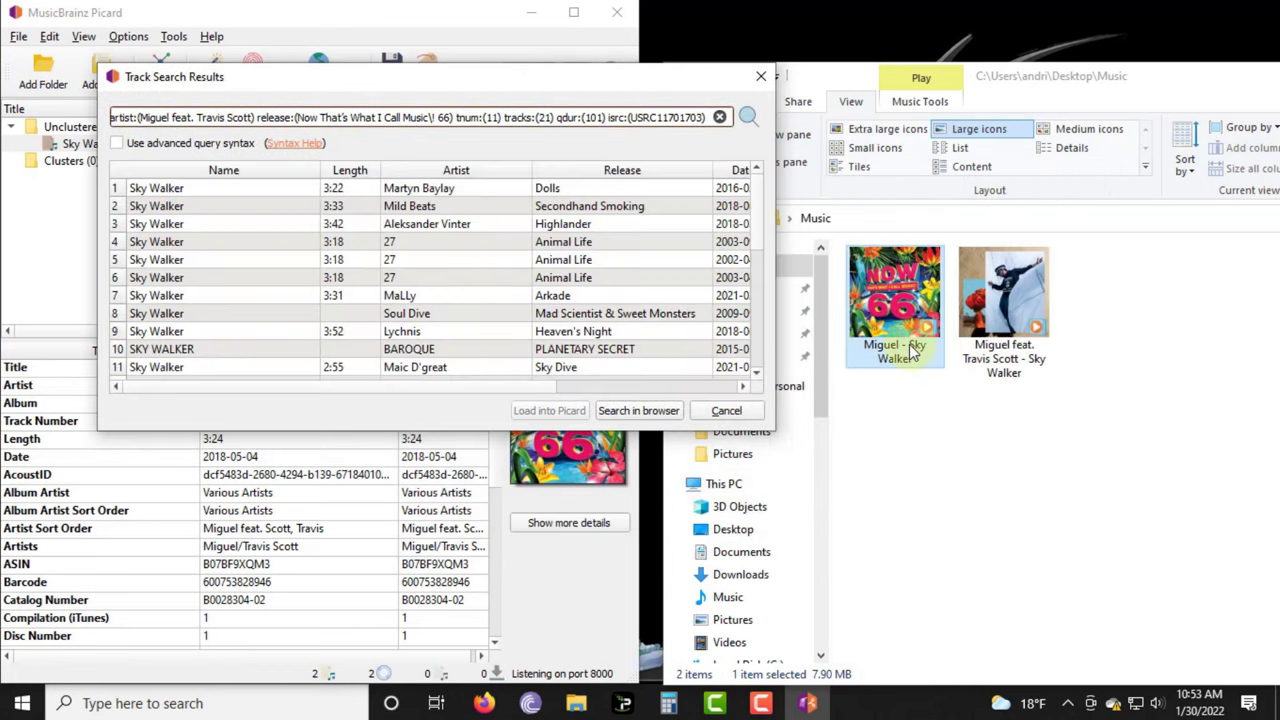
Copy the file name "Miguel - Sky Walker" from the Music folder and return to the track search results
click(912, 350)
click(895, 350)
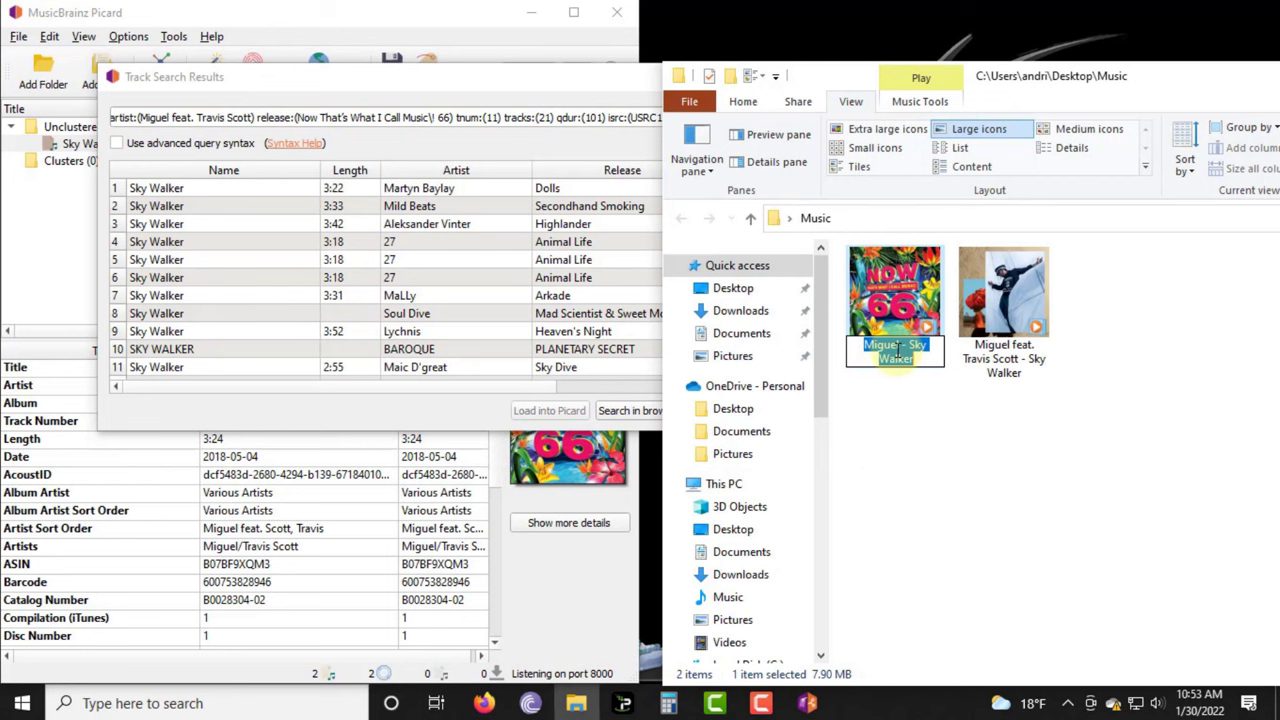
right_click(895, 348)
click(925, 411)
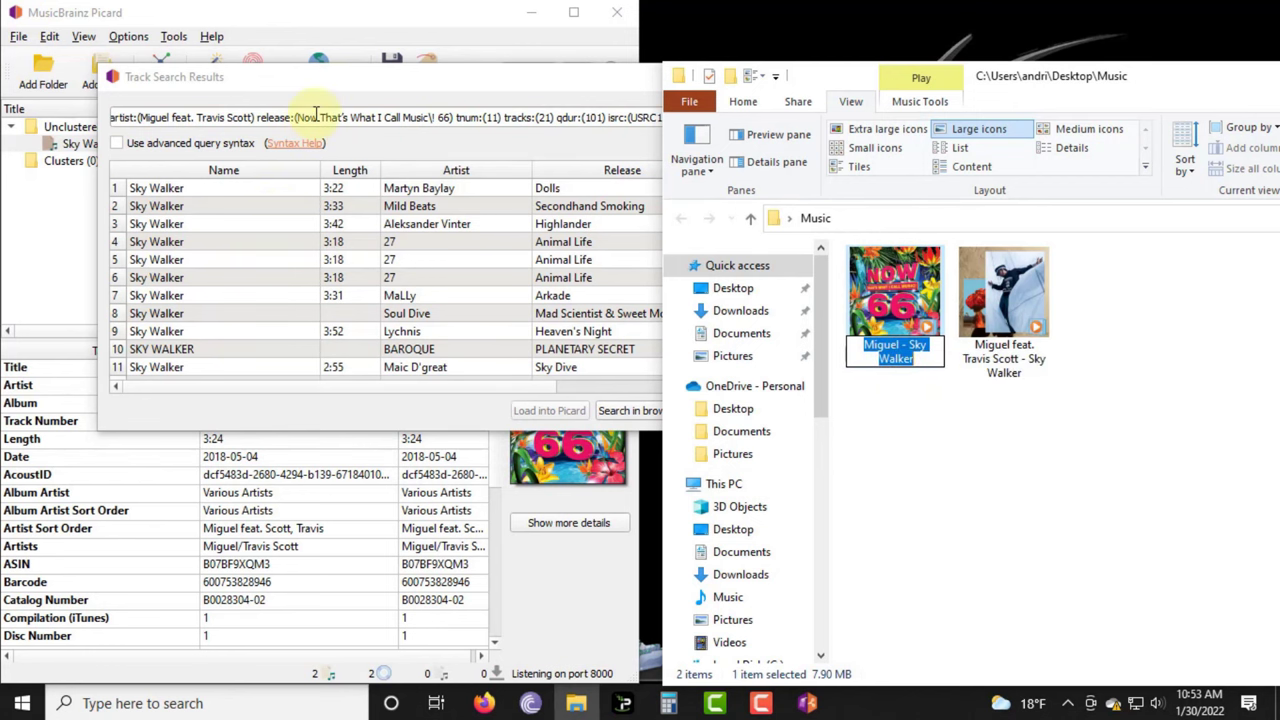
drag(339, 83, 674, 221)
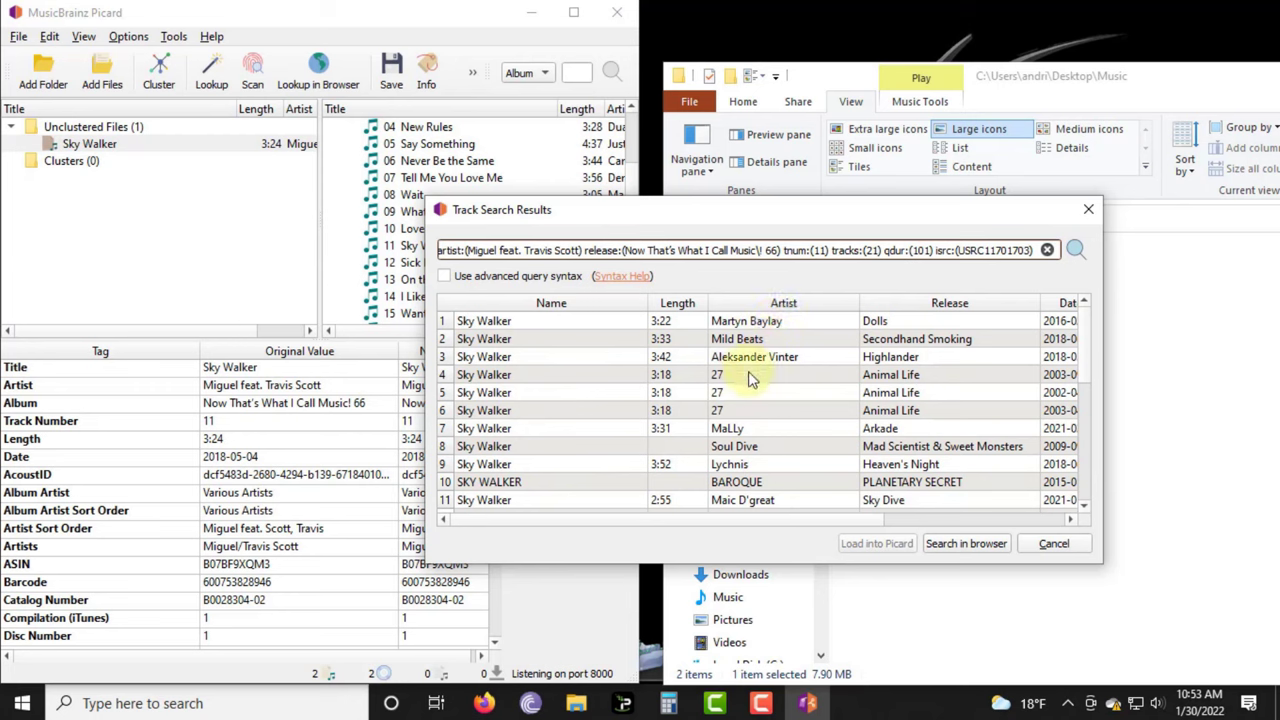
Replace the track search query with "Miguel - Sky Walker", enable advanced query syntax and run the search
scroll(749, 378, down, 4)
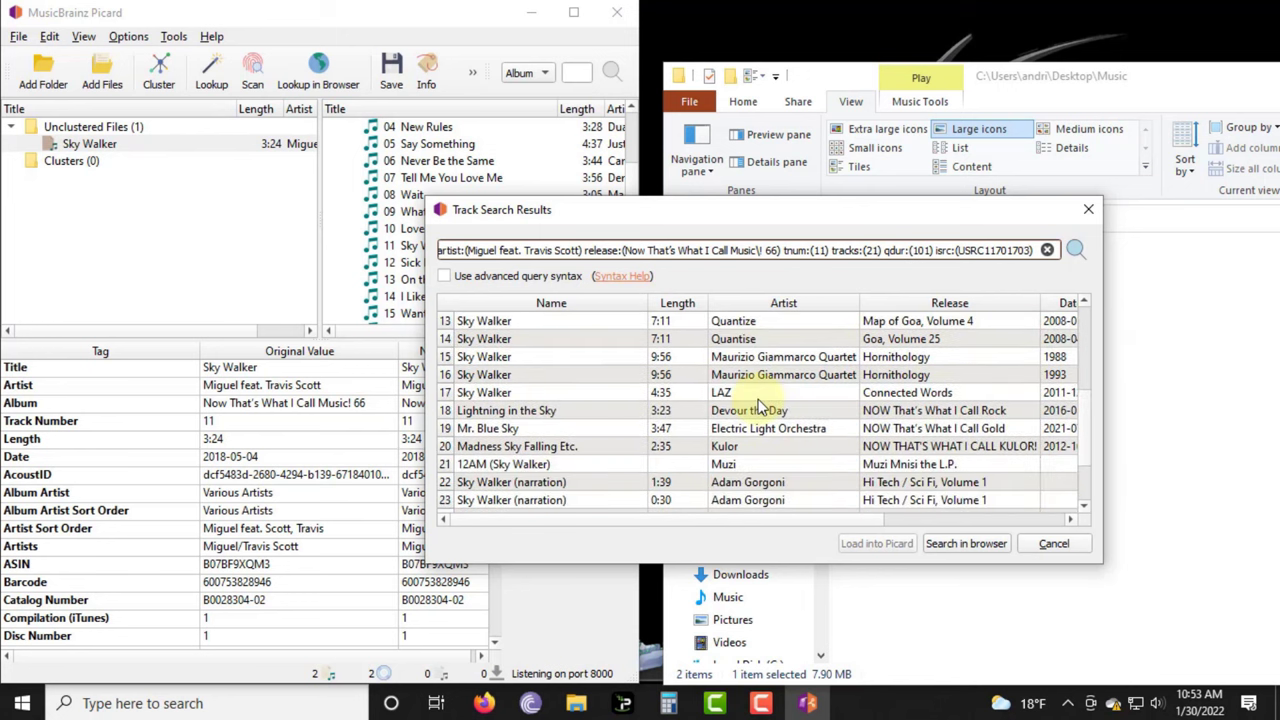
scroll(762, 410, down, 2)
scroll(760, 425, up, 6)
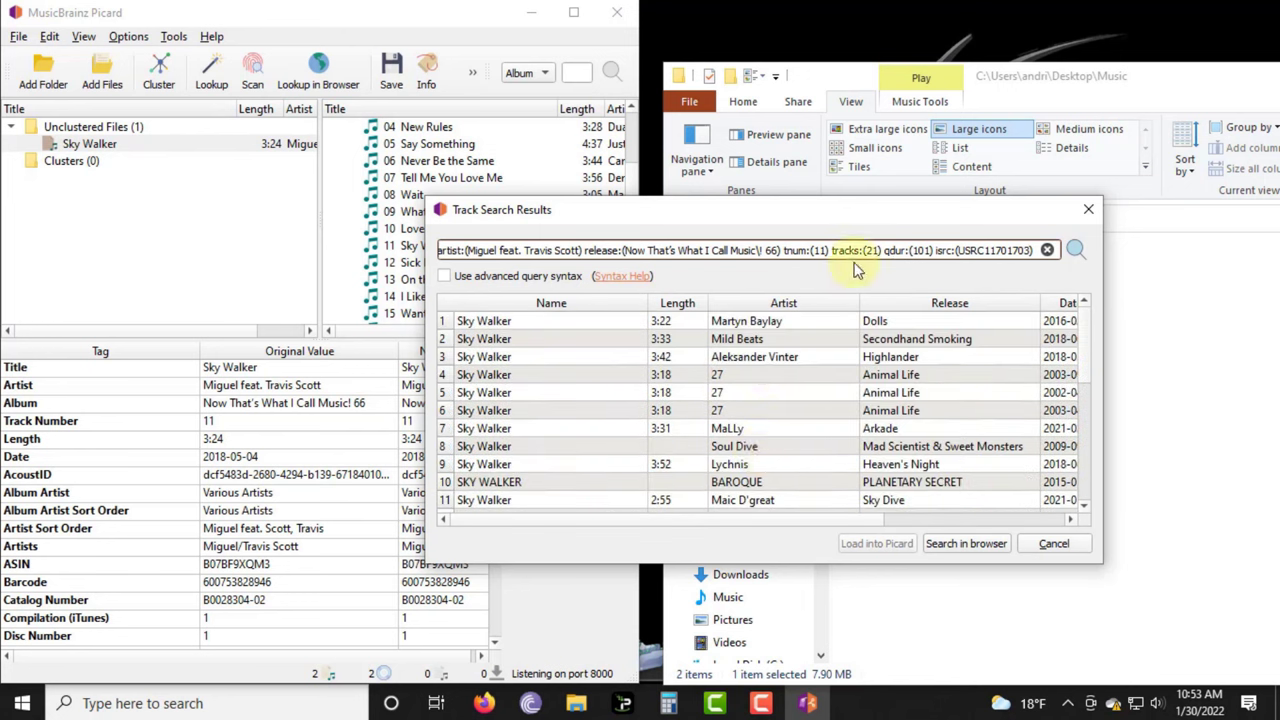
click(1047, 251)
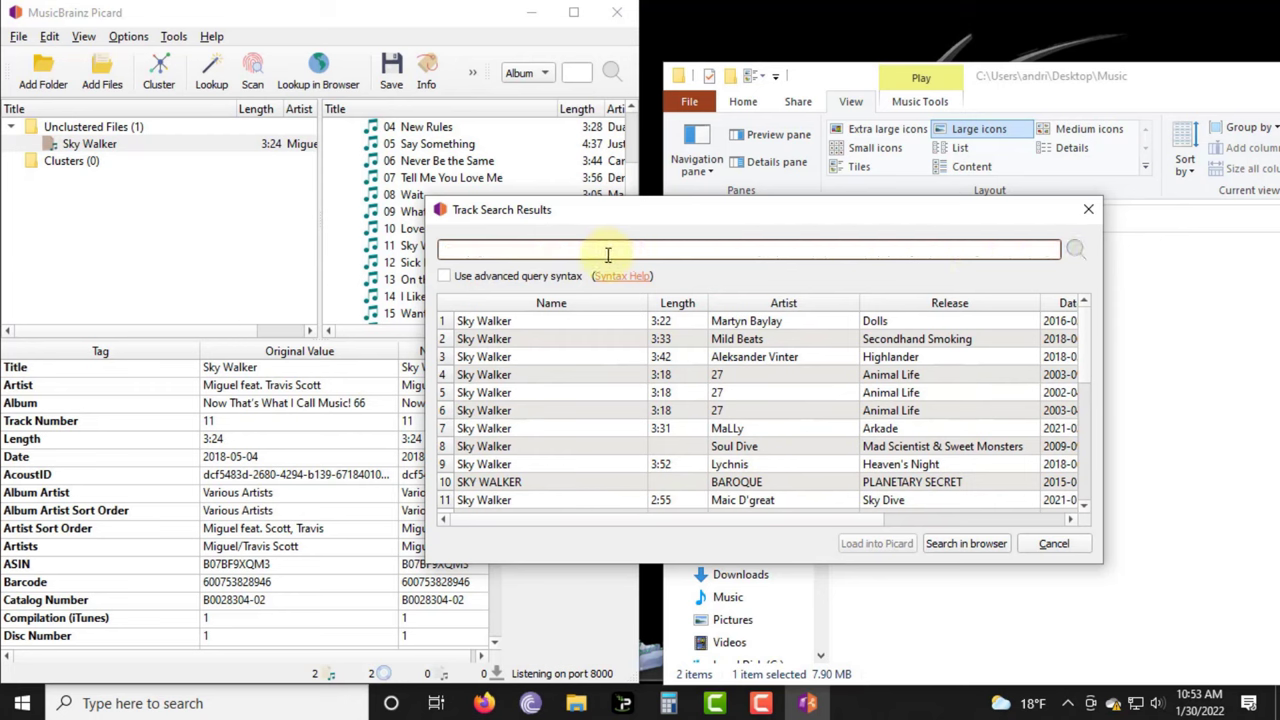
right_click(515, 248)
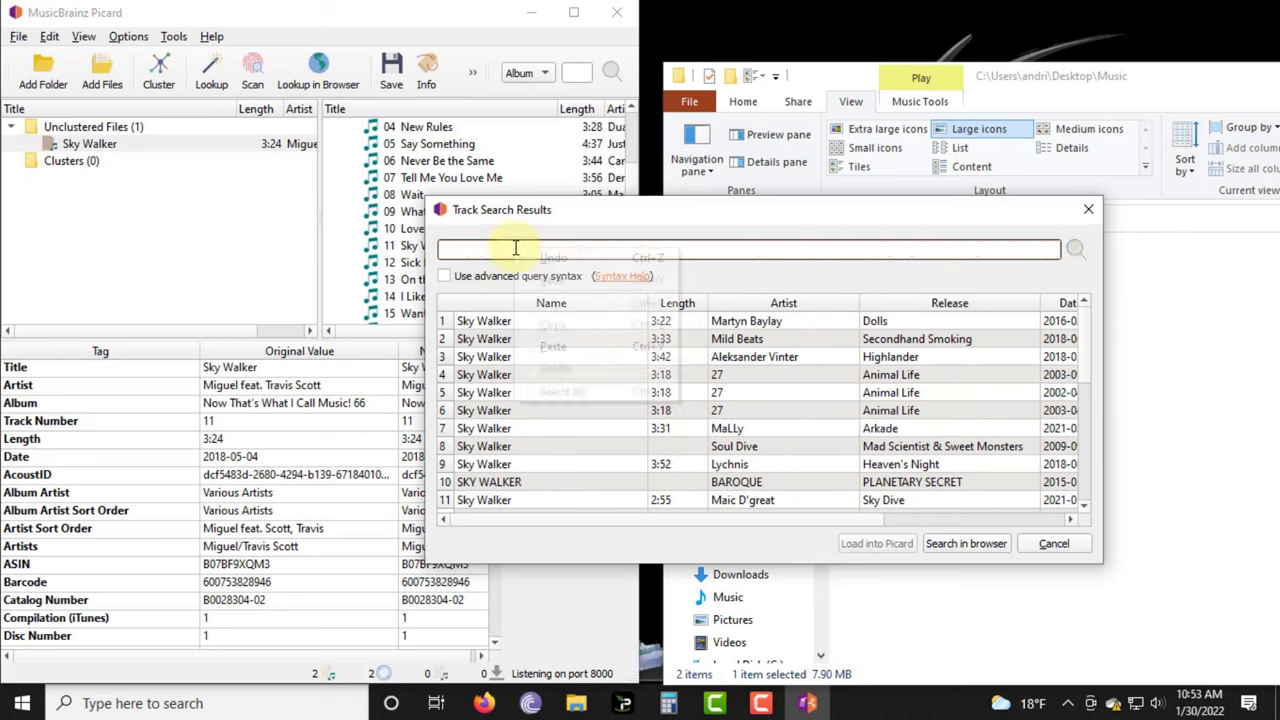
click(560, 345)
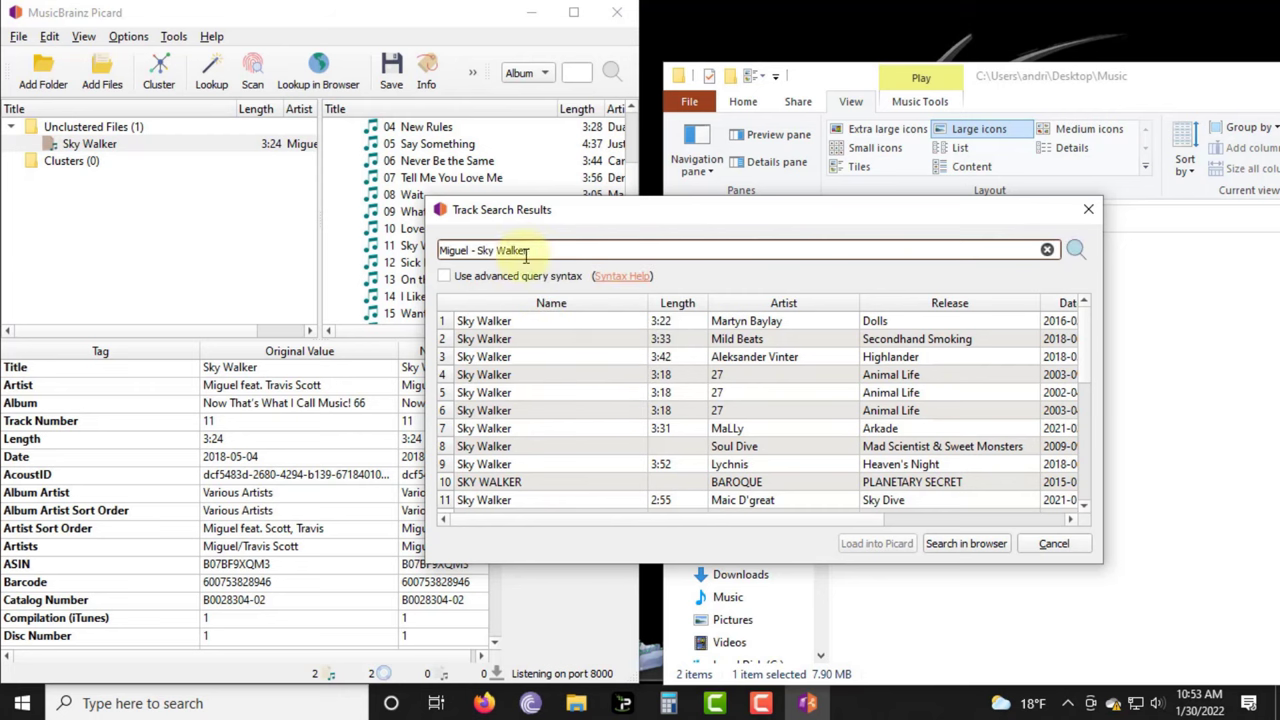
click(444, 278)
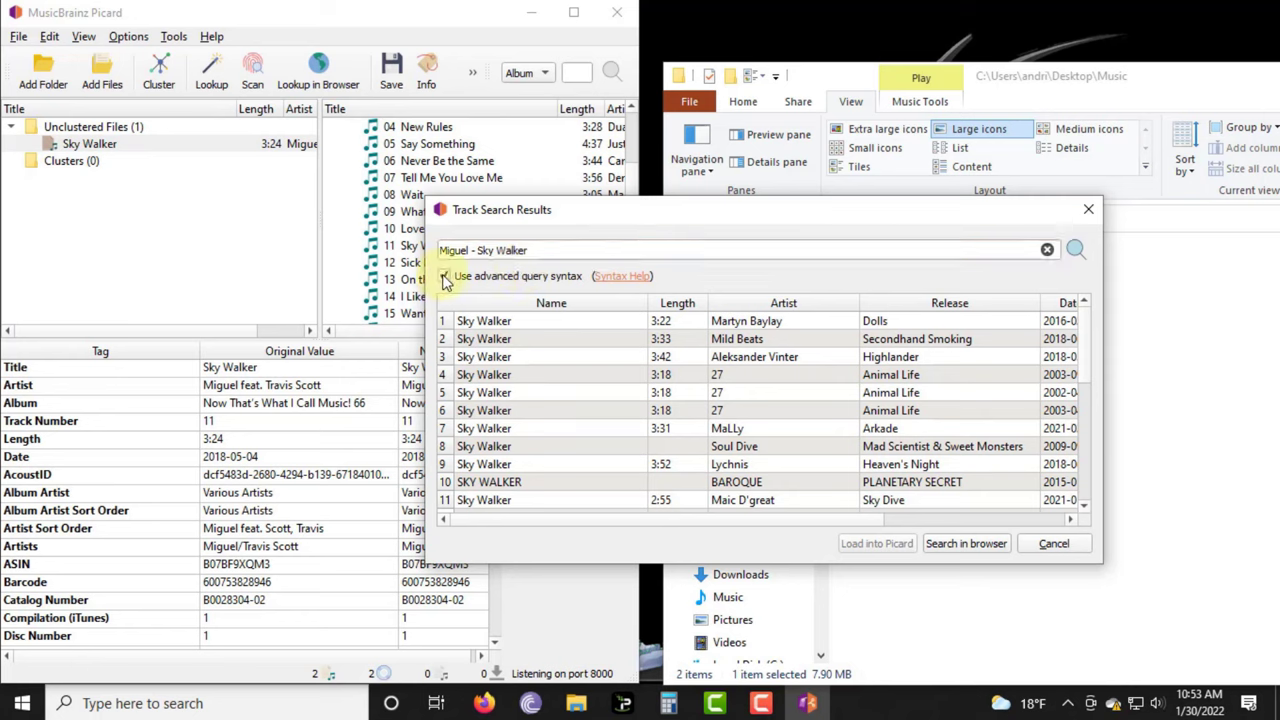
click(1074, 251)
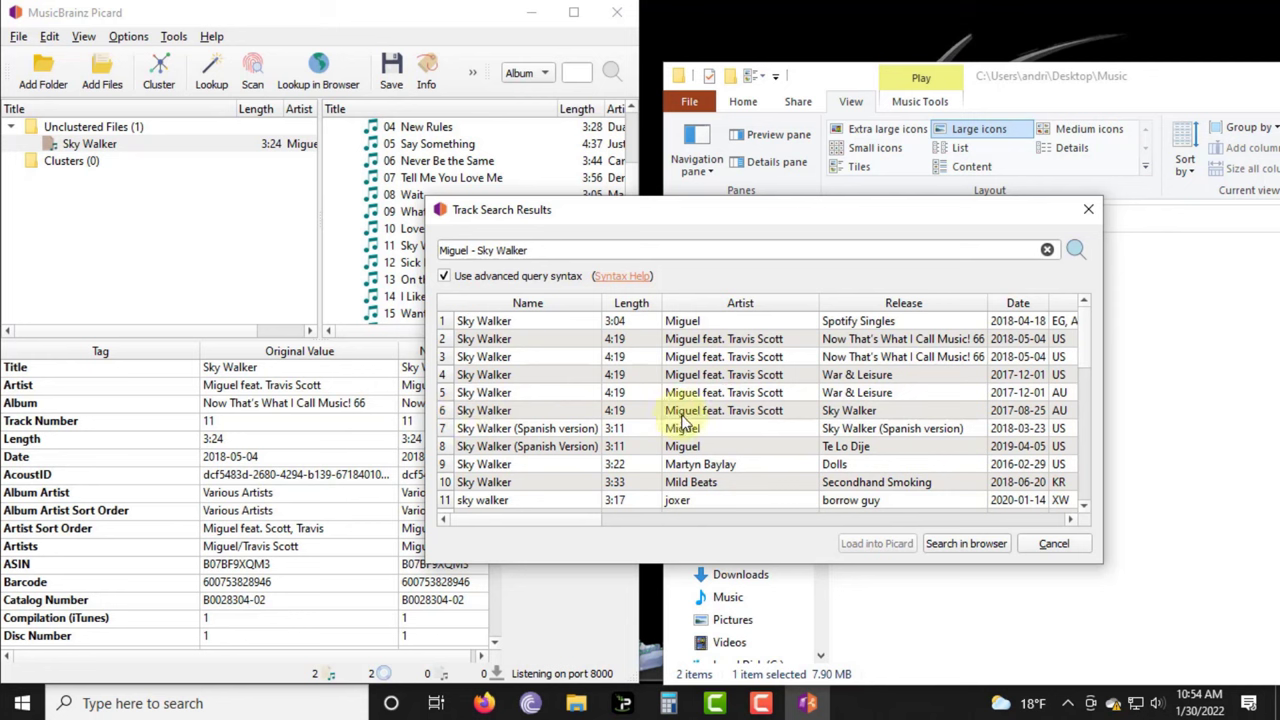
Load the Miguel feat. Travis Scott track from the Sky Walker release dated 2017-08-25 into Picard
click(865, 414)
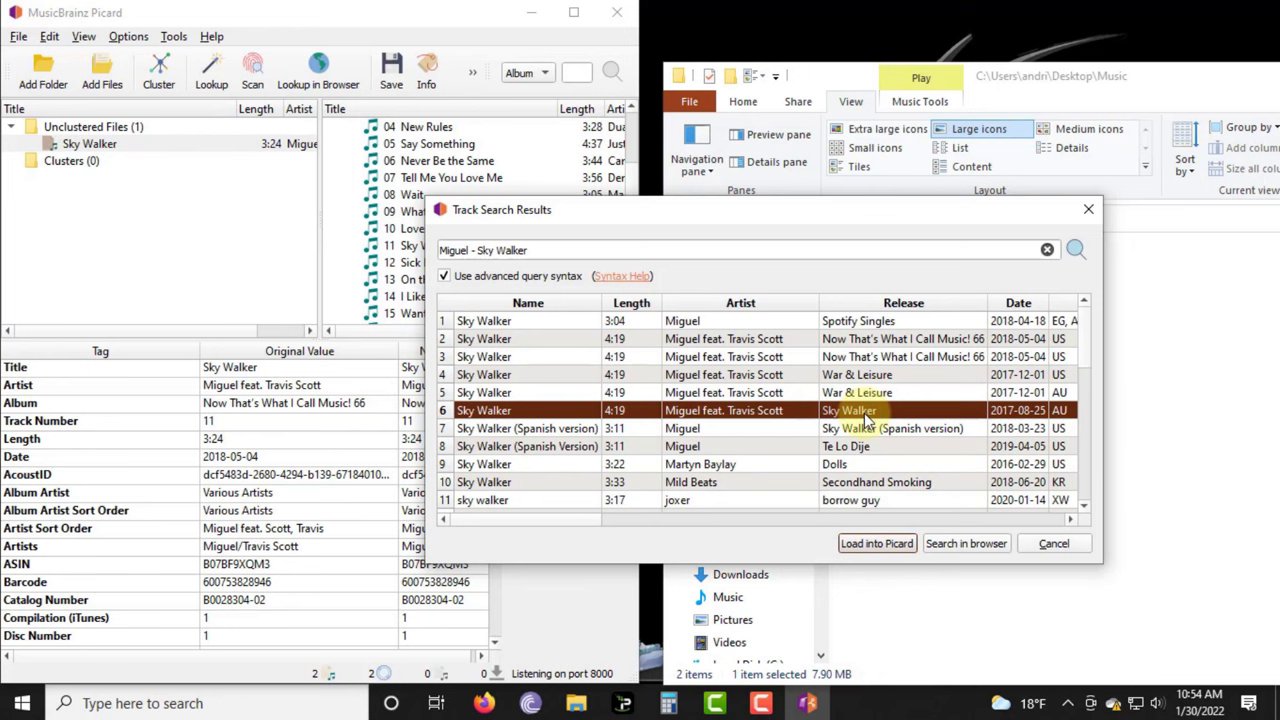
drag(810, 211, 727, 340)
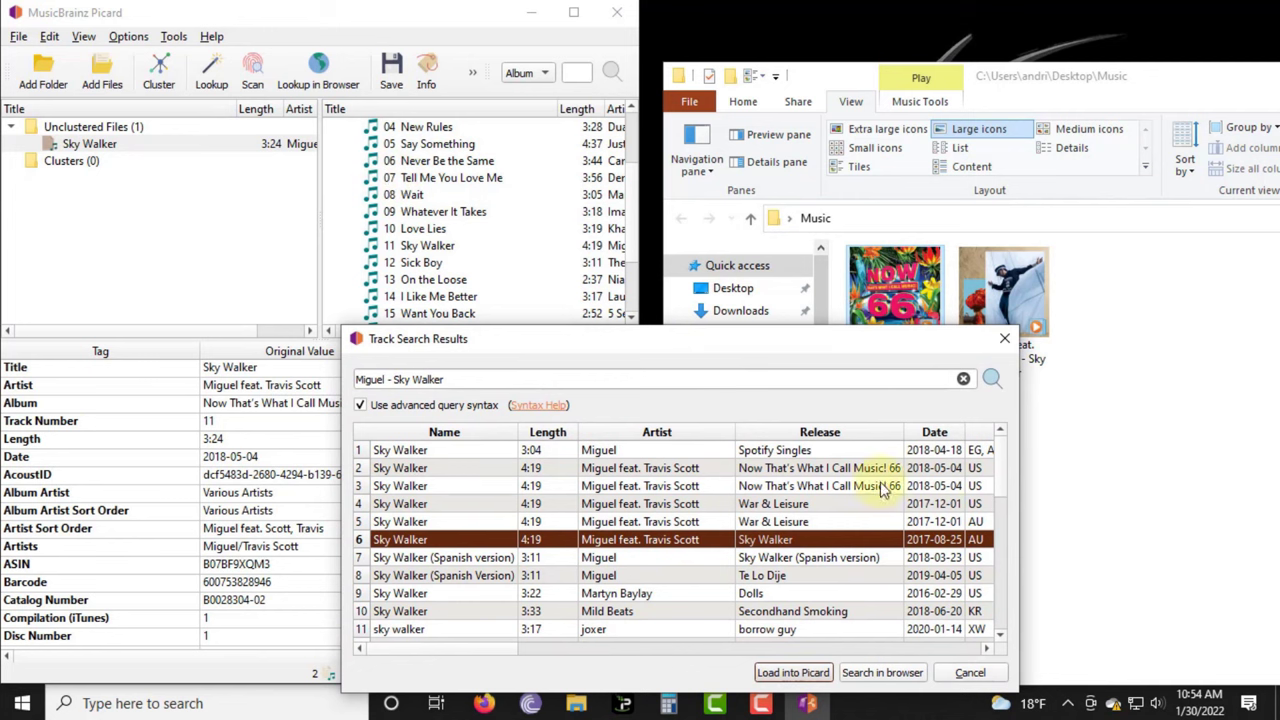
click(792, 672)
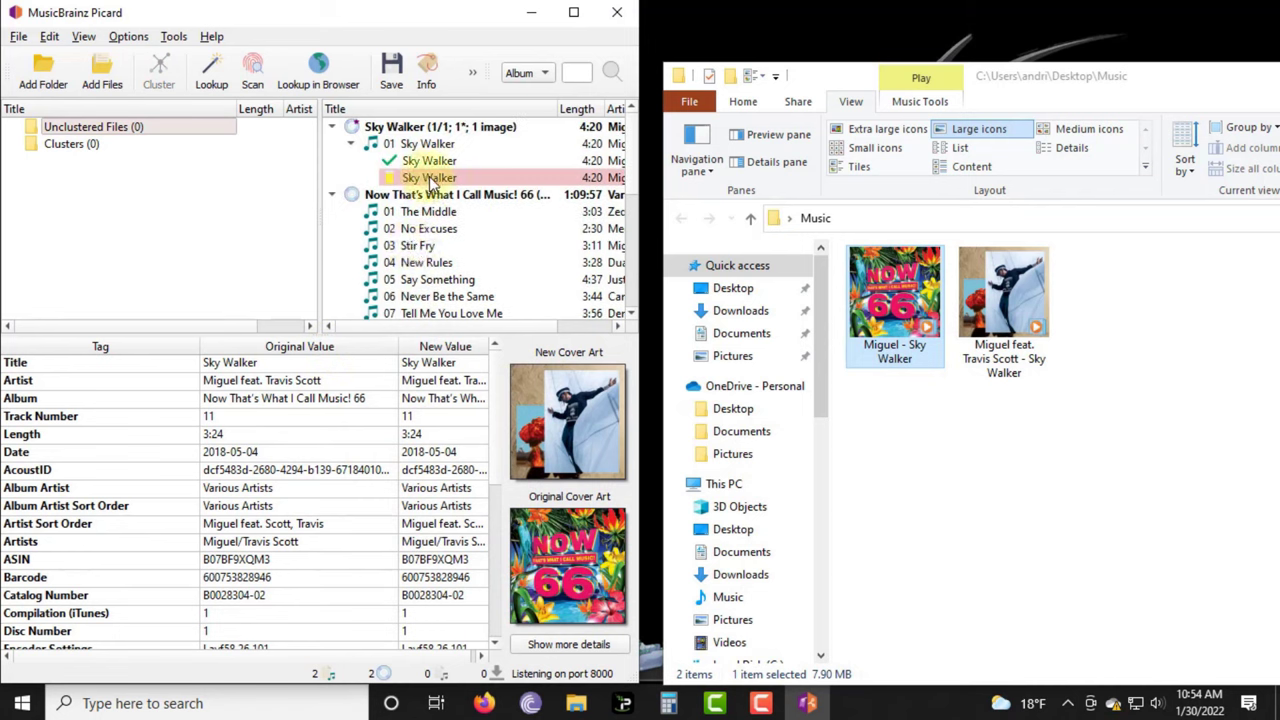
Collapse the Now That's What I Call Music! 66 album and remove it from Picard
scroll(406, 262, down, 4)
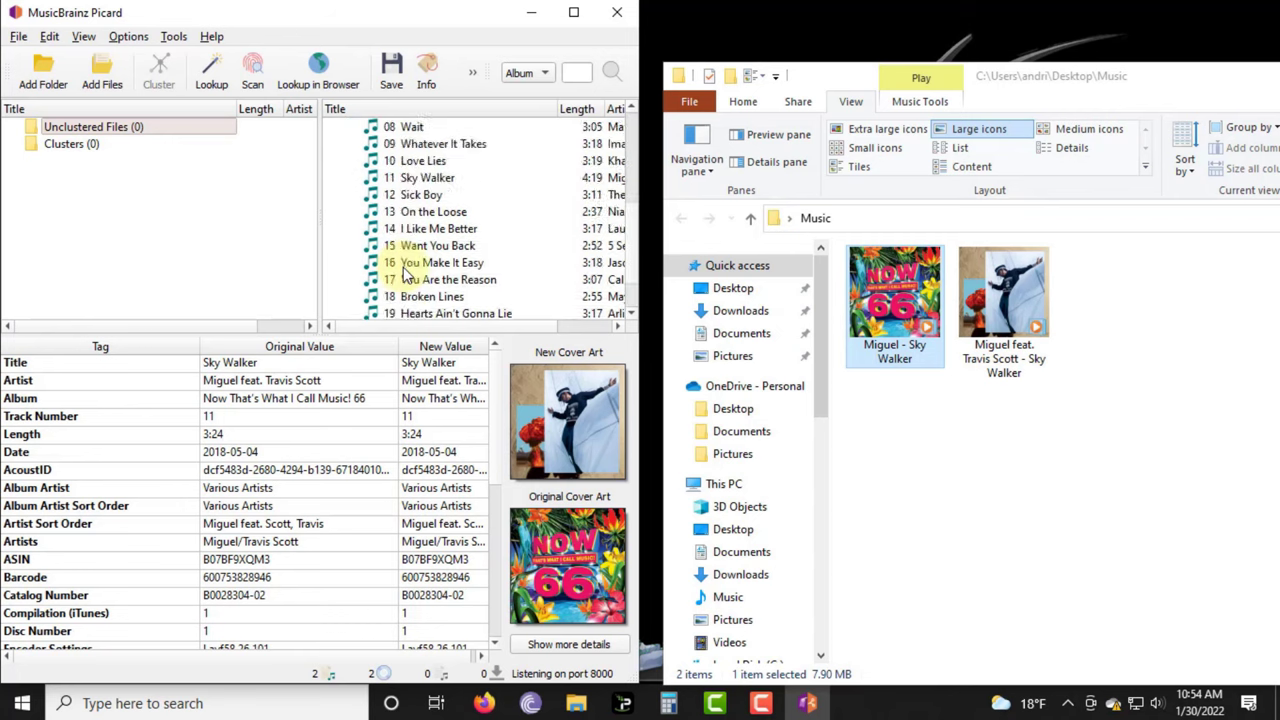
scroll(408, 250, up, 3)
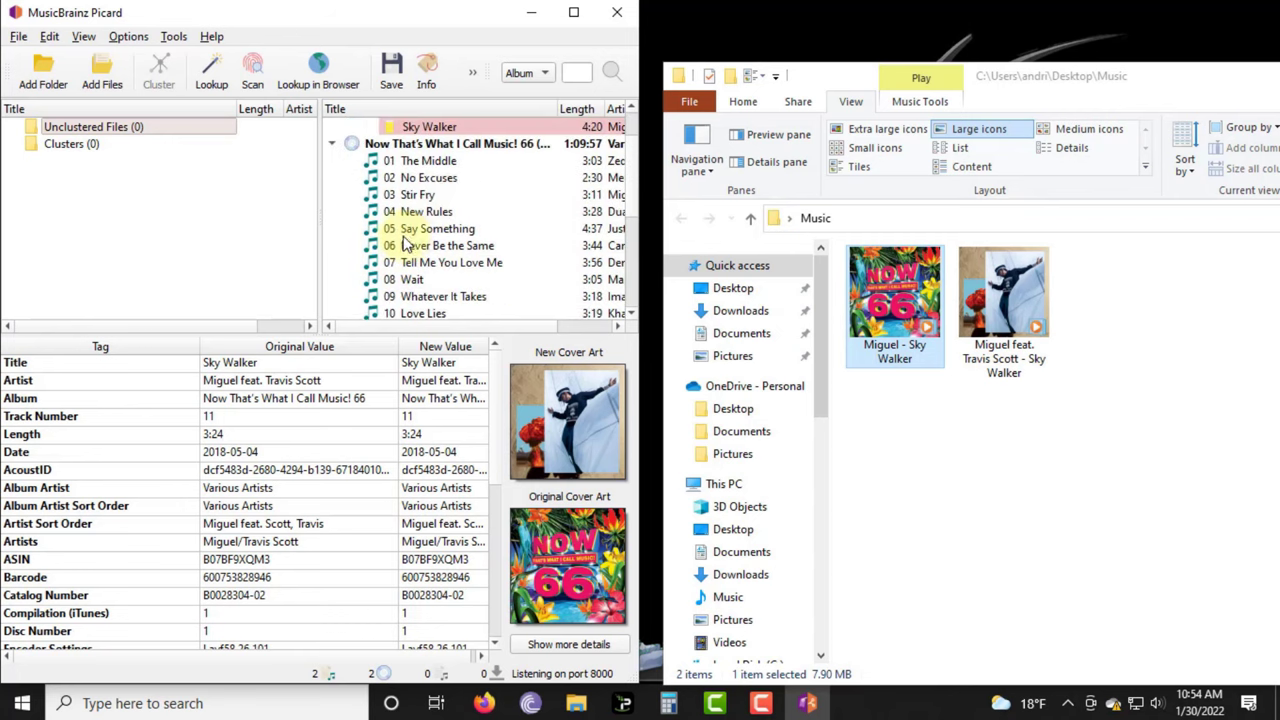
click(332, 144)
click(460, 200)
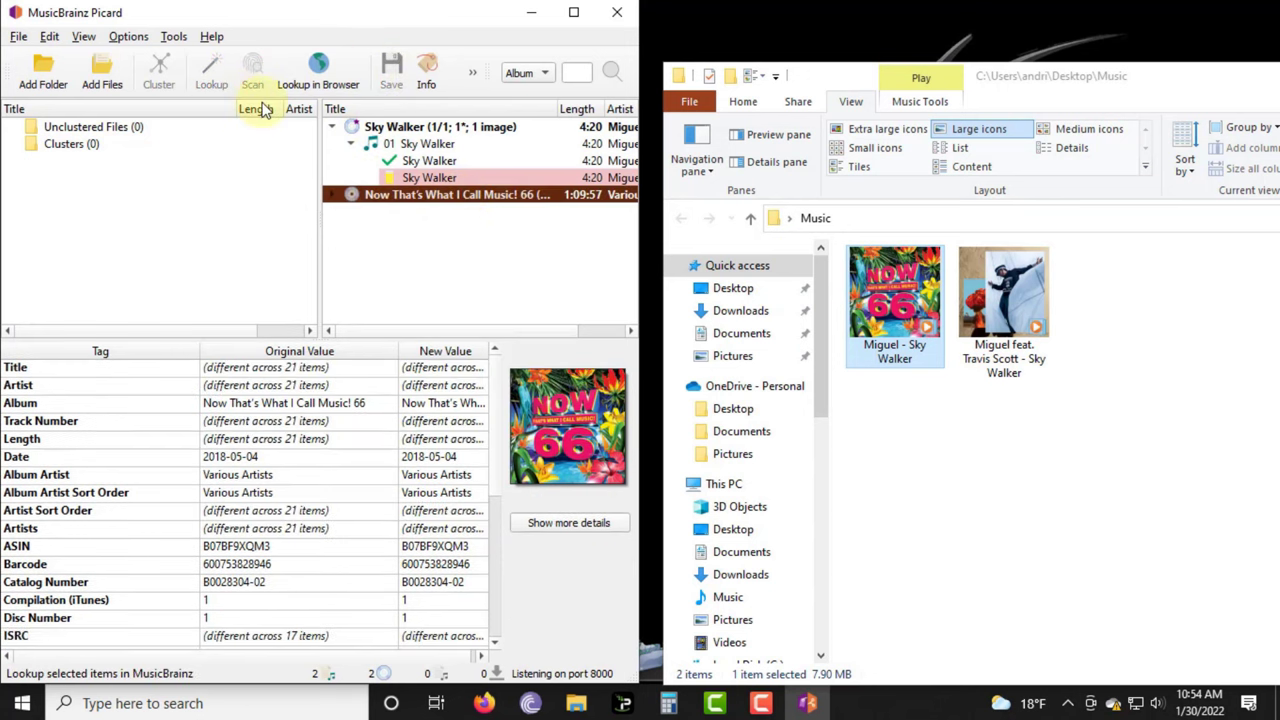
right_click(398, 196)
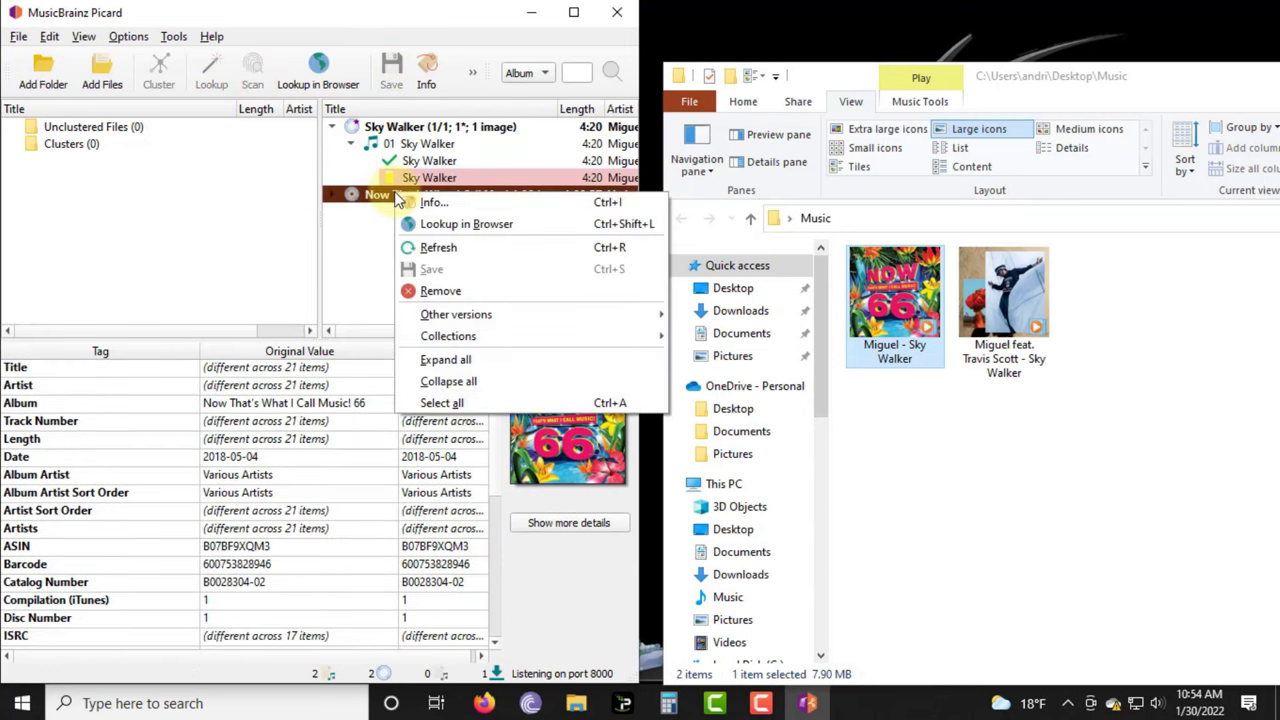
click(455, 292)
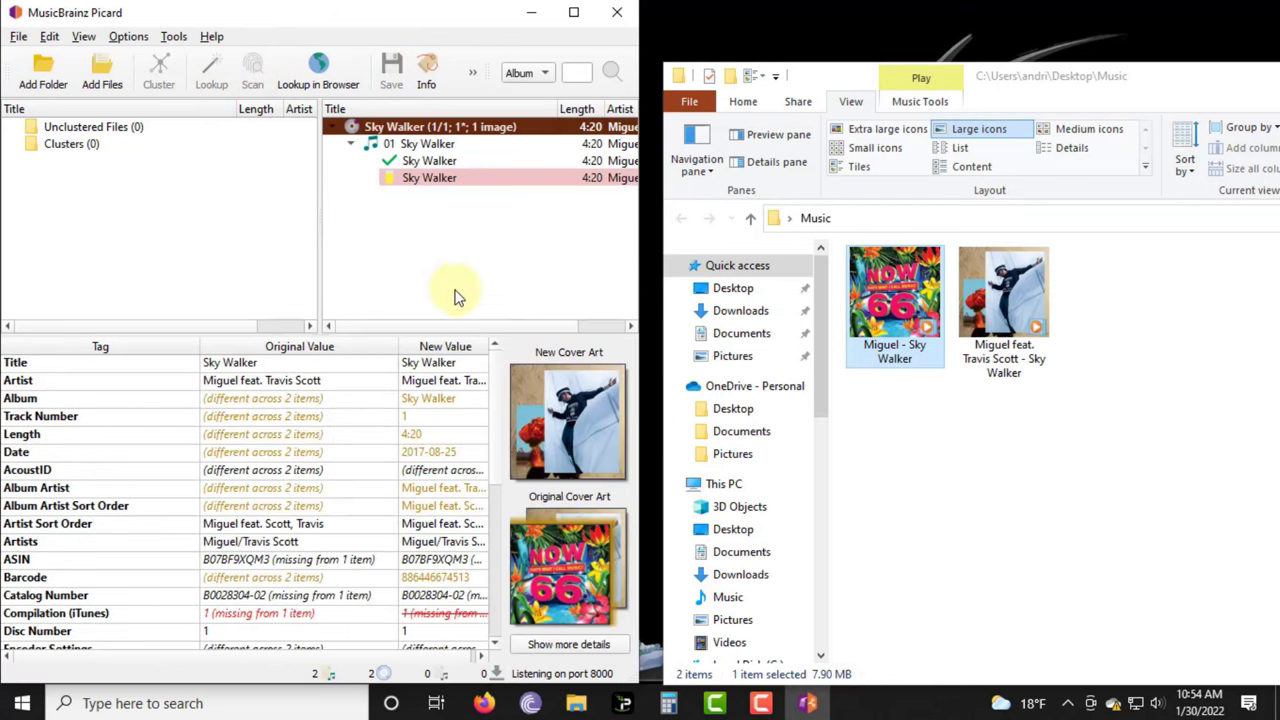
Save the new Sky Walker tags and cover art to the second, still unsaved file under track 01
click(421, 180)
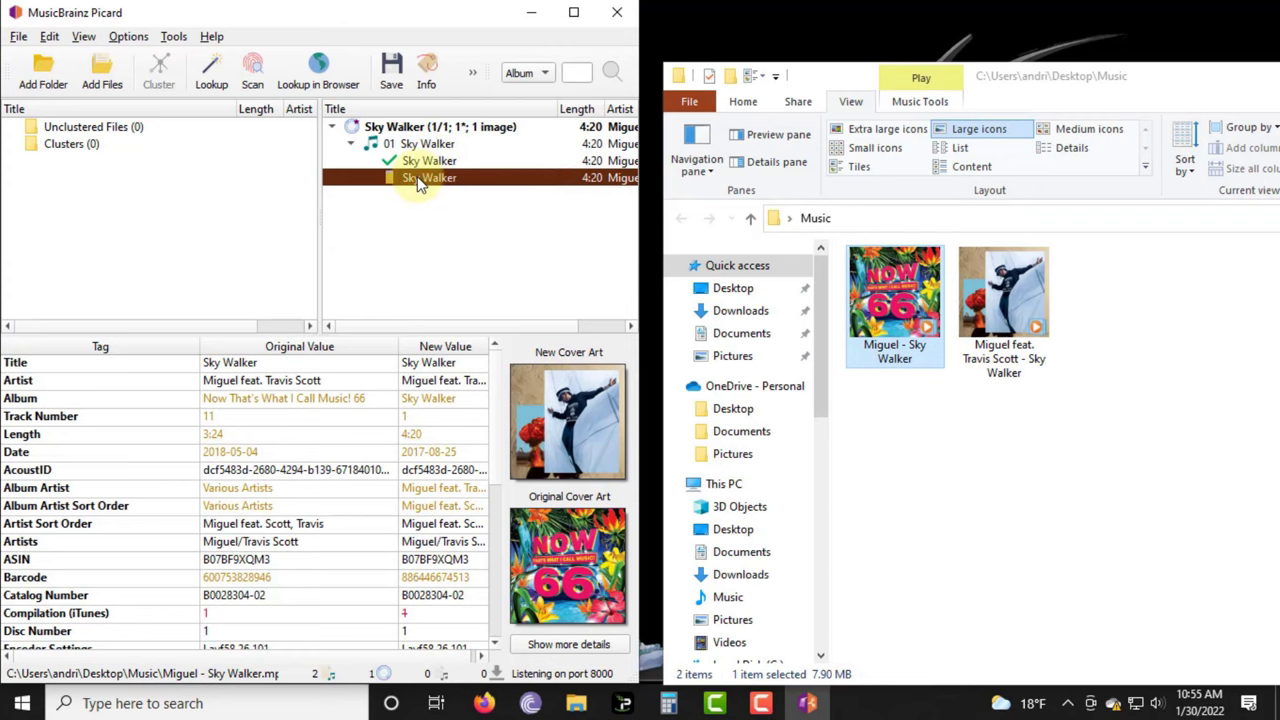
click(395, 80)
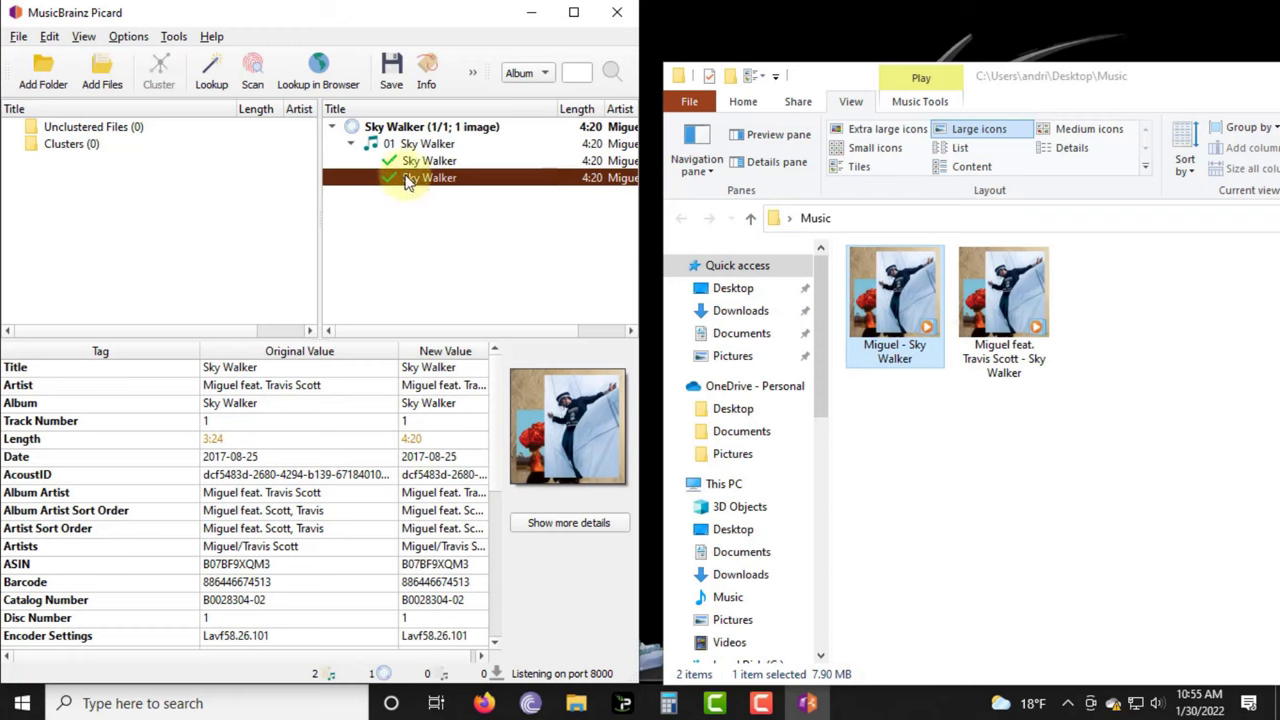
Remove the Sky Walker album from Picard, then add both files from the Music folder again and expand their album
click(391, 131)
right_click(391, 137)
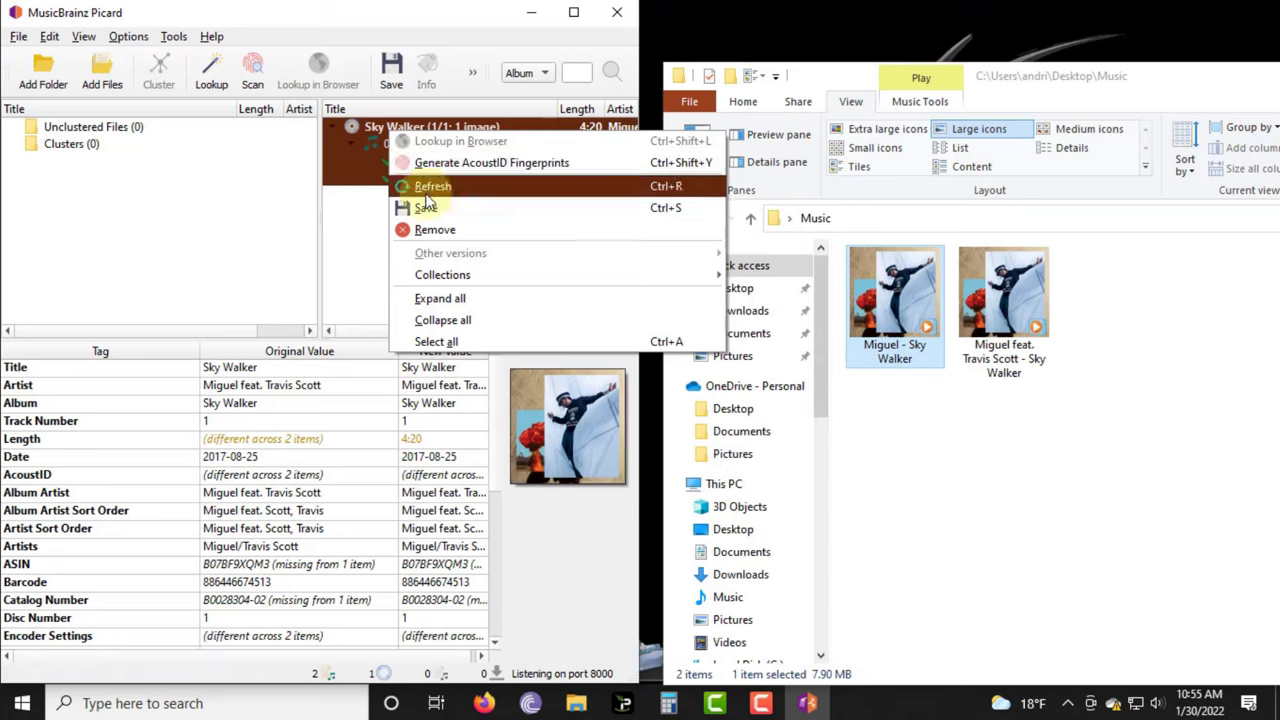
click(428, 232)
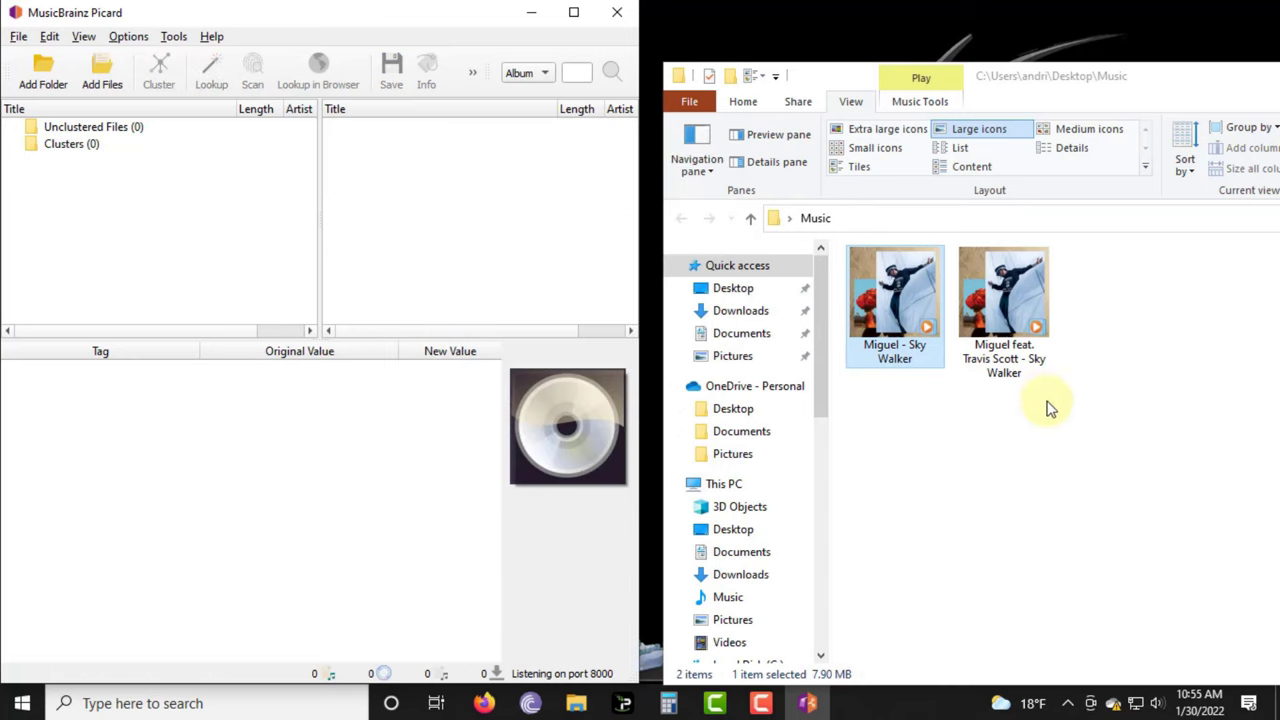
drag(1046, 406, 217, 259)
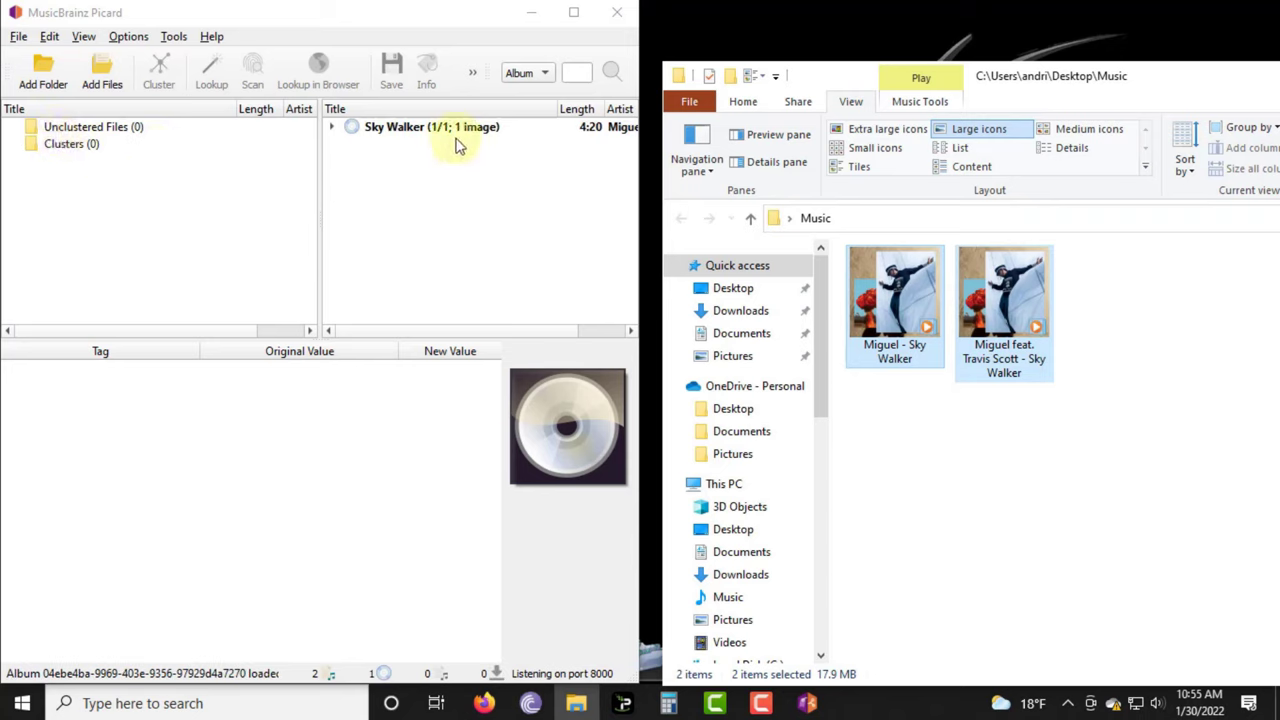
click(333, 126)
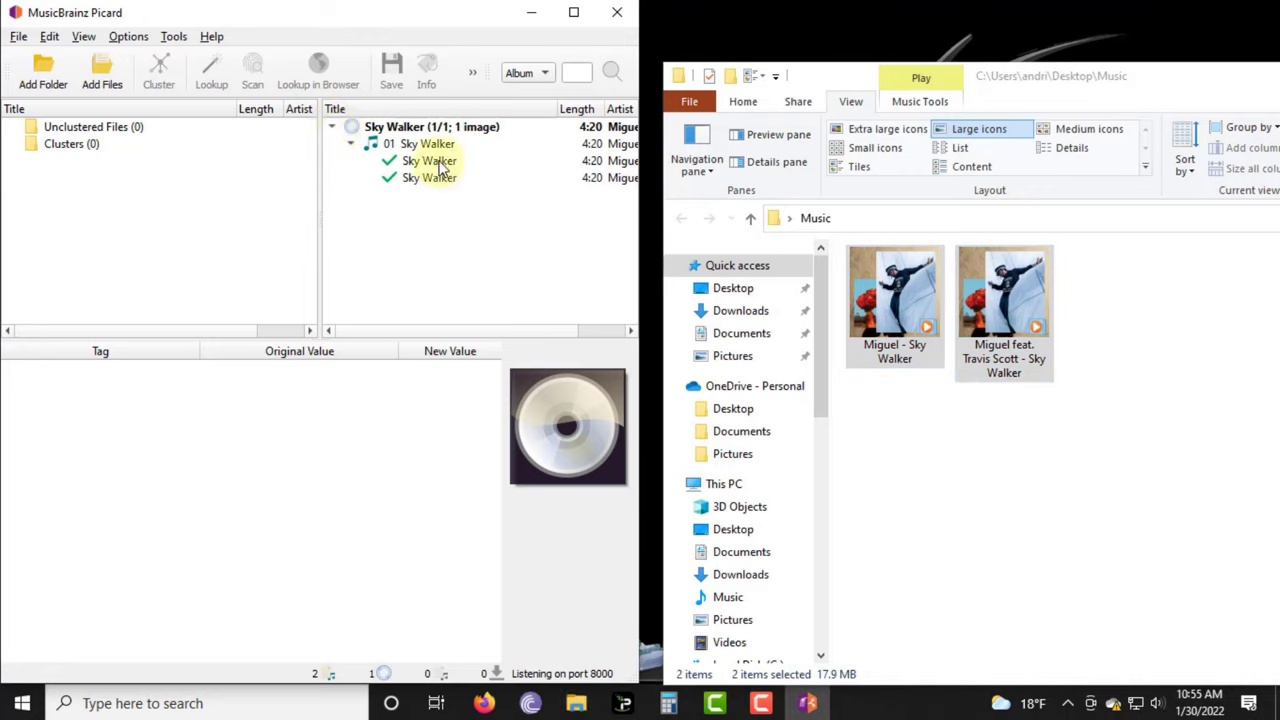